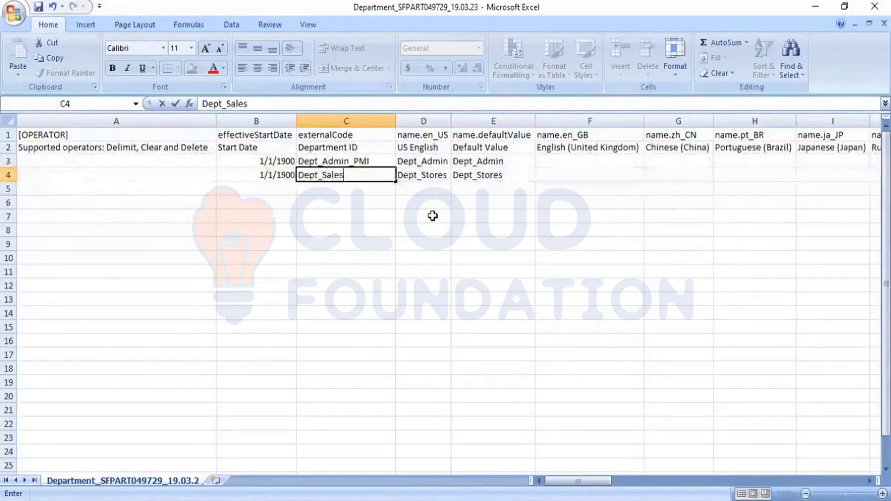
Step: Complete the row 4 Department ID as Dept_Sales_PMI and set its US English name to Dept_Sales
type("_PMI")
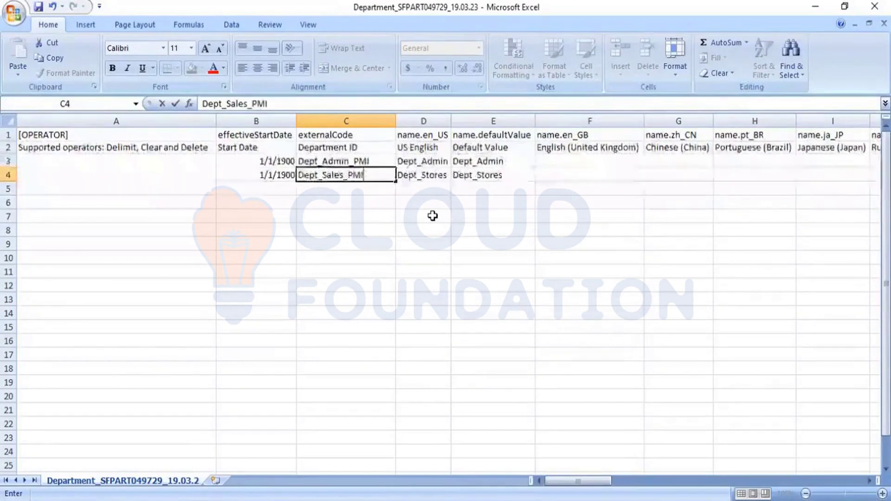
key("Tab")
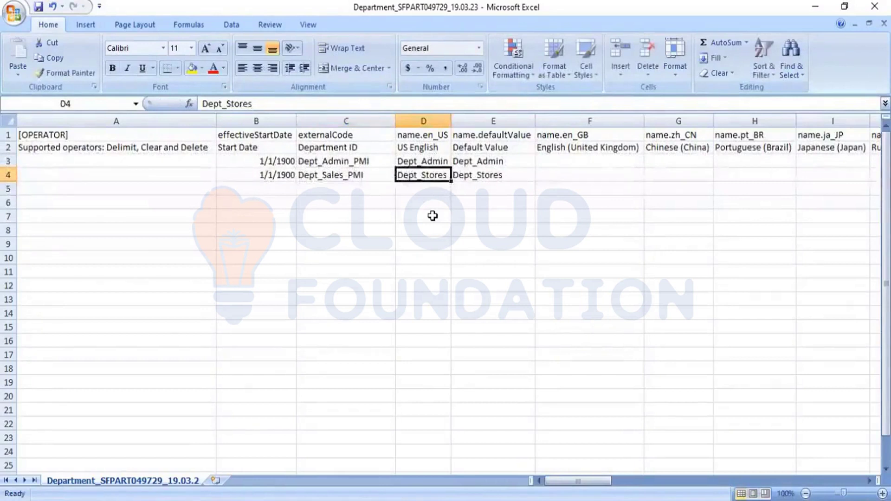
type("Dept_")
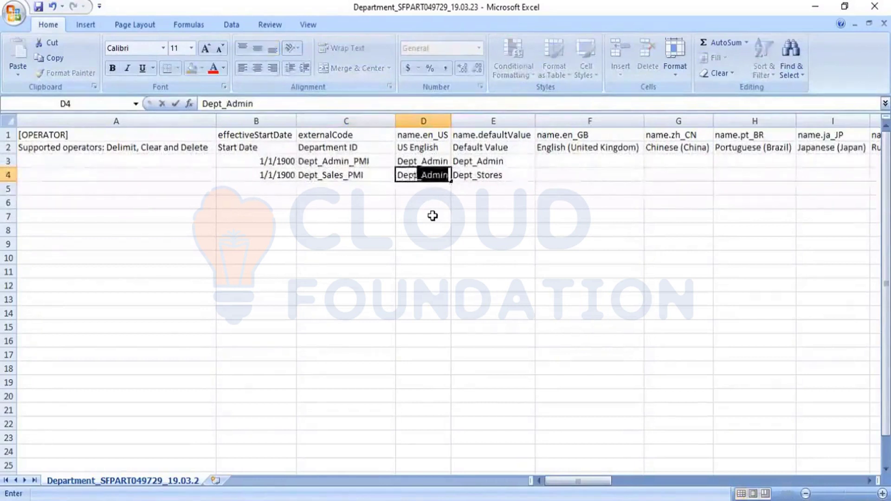
type("Sale")
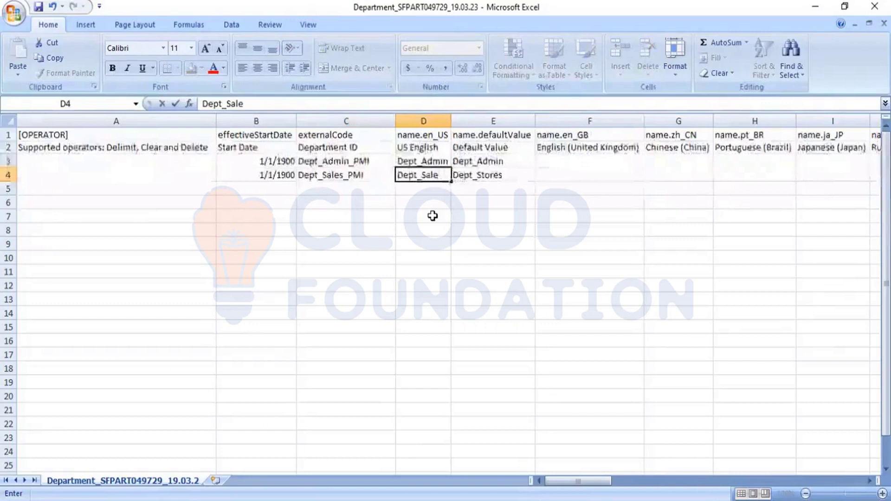
type("s")
key("Tab")
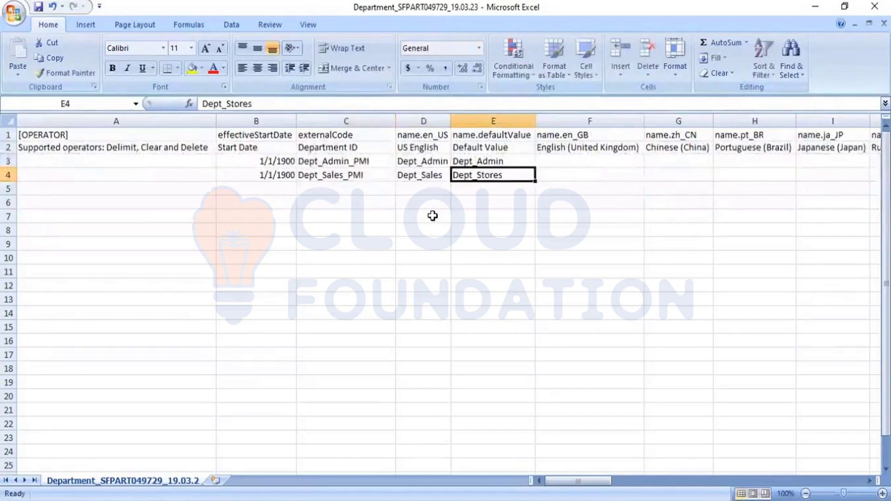
Step: Copy the row 4 US English name Dept_Sales into the Default Value name cell of the same row
key("Left")
key("ctrl+c")
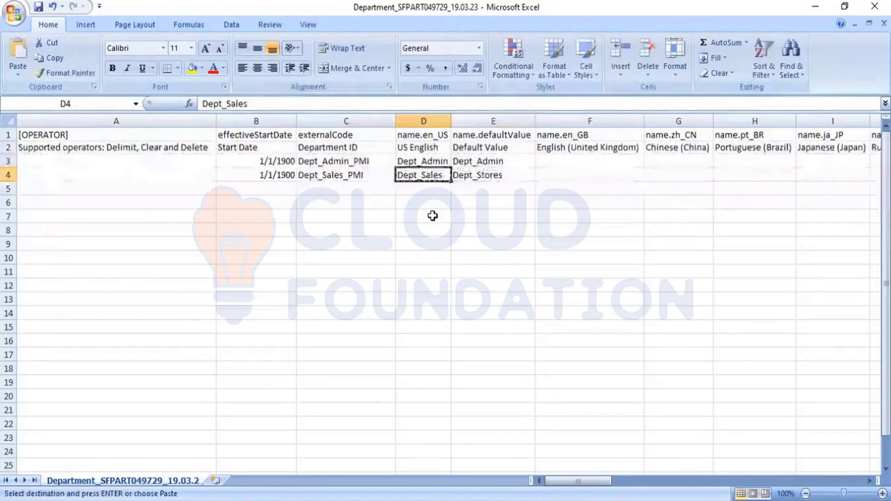
key("Right")
key("ctrl+v")
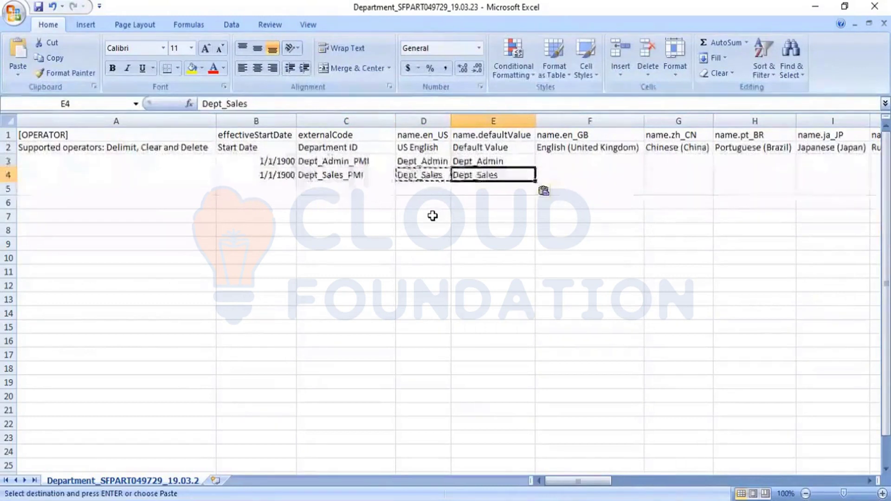
Step: Set the US English descriptions to Admin in row 3 and Sales in row 4
key("Right")
key("Right")
key("Right")
key("Right")
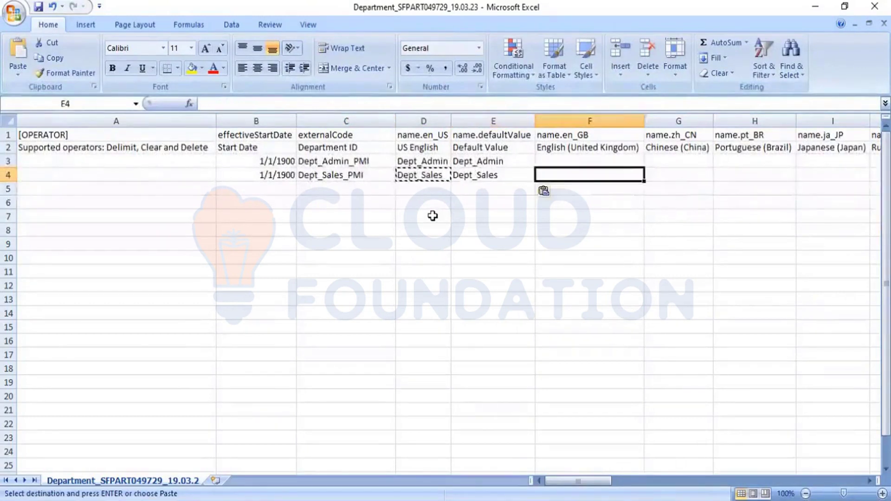
key("Right")
key("Right")
key("Right")
key("Right")
key("Right")
key("Right")
key("Right")
key("Right")
key("Right")
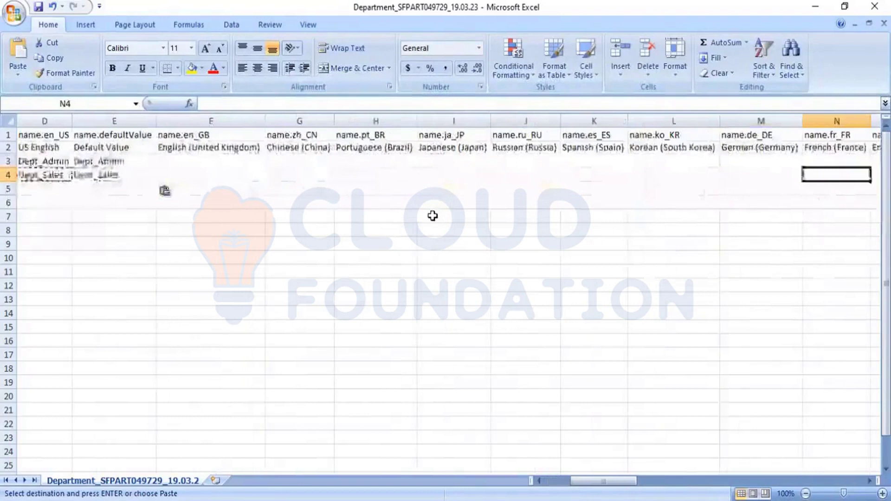
key("Right")
key("Right")
key("Right")
key("Up")
key("Left")
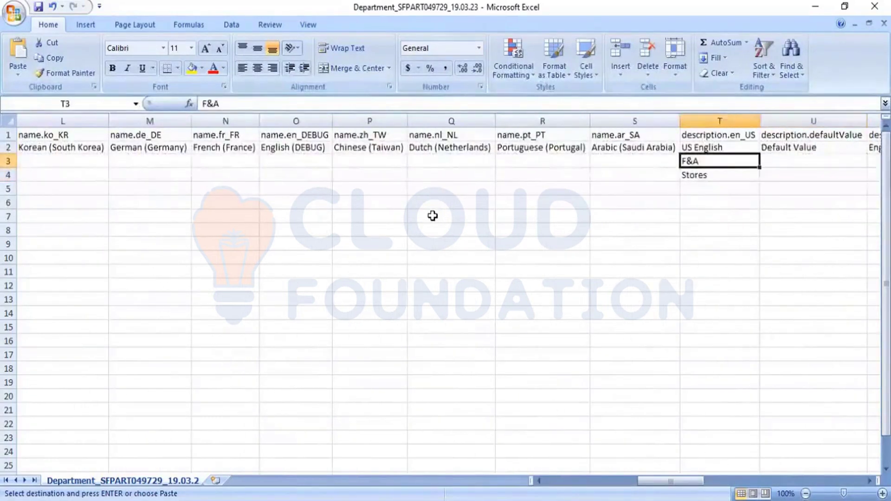
type("Admin")
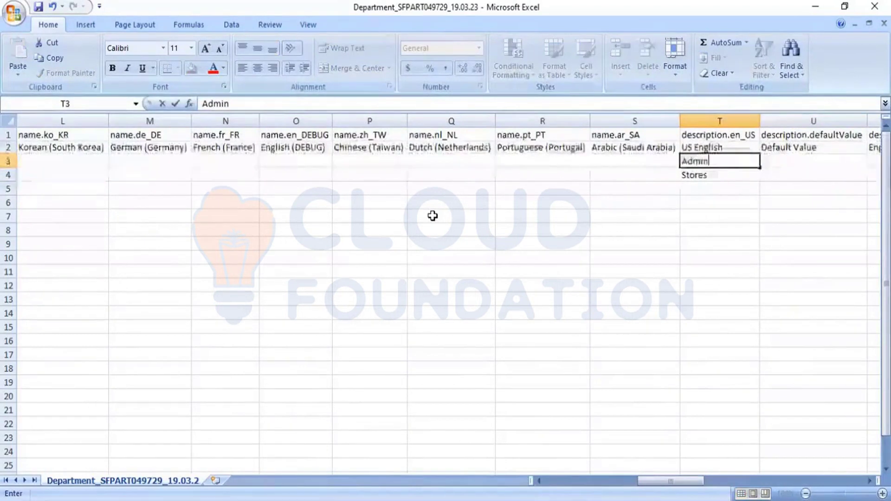
key("Return")
type("Sales")
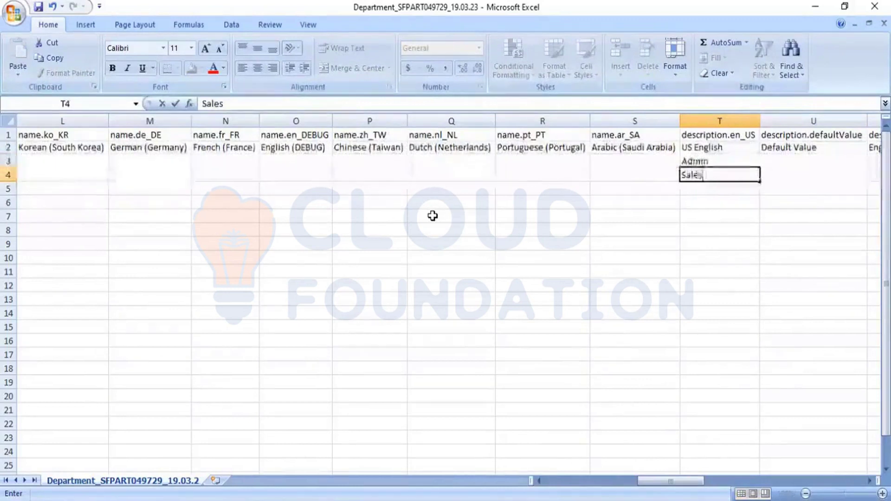
key("Tab")
Step: Review the status, cost center and accounts columns for both department rows, then return to the start of row 3
key("Tab")
key("Tab")
key("Tab")
key("Tab")
key("Tab")
key("Tab")
key("Tab")
key("Tab")
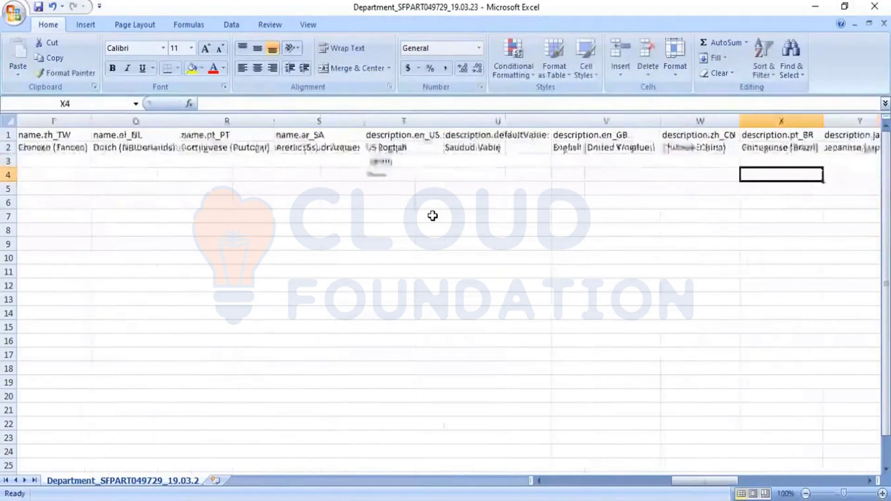
key("Tab")
key("Tab")
key("Tab")
key("Tab")
key("Tab")
key("Tab")
key("Tab")
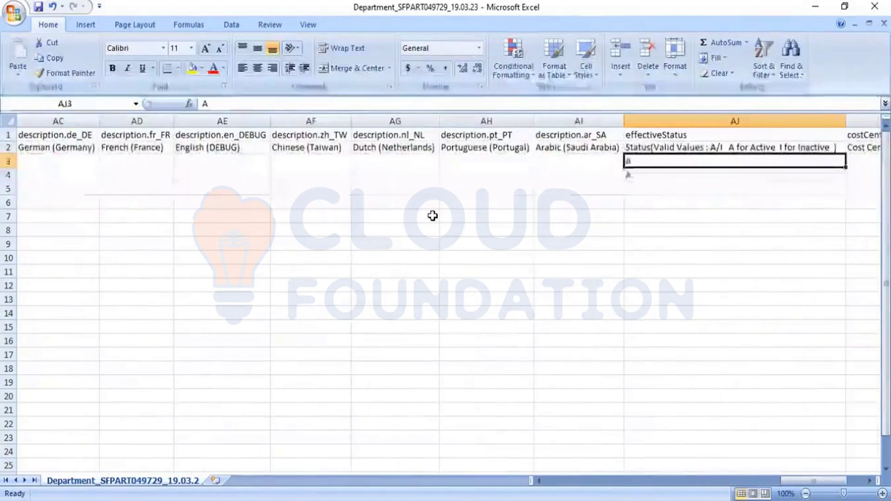
key("Down")
key("Right")
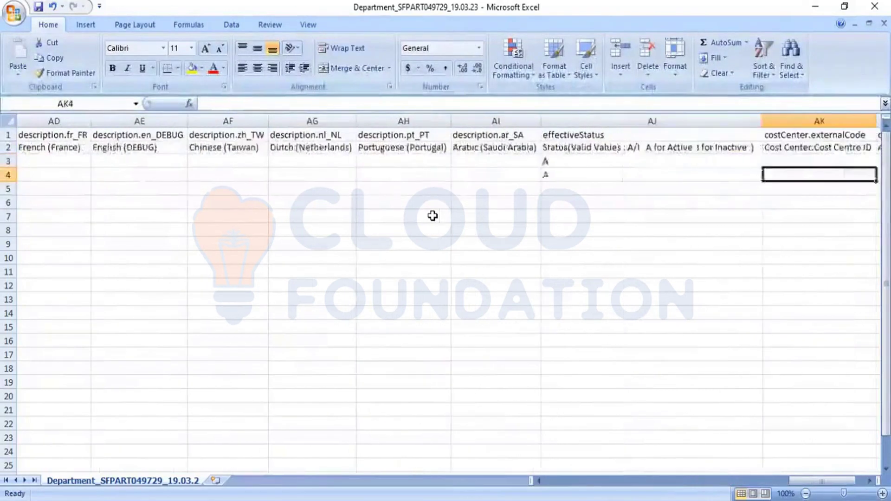
key("Right")
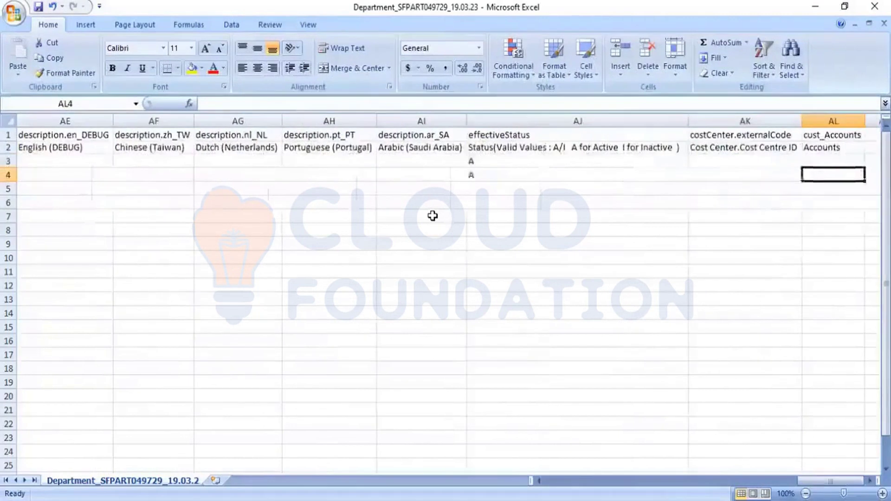
key("Up")
key("Left")
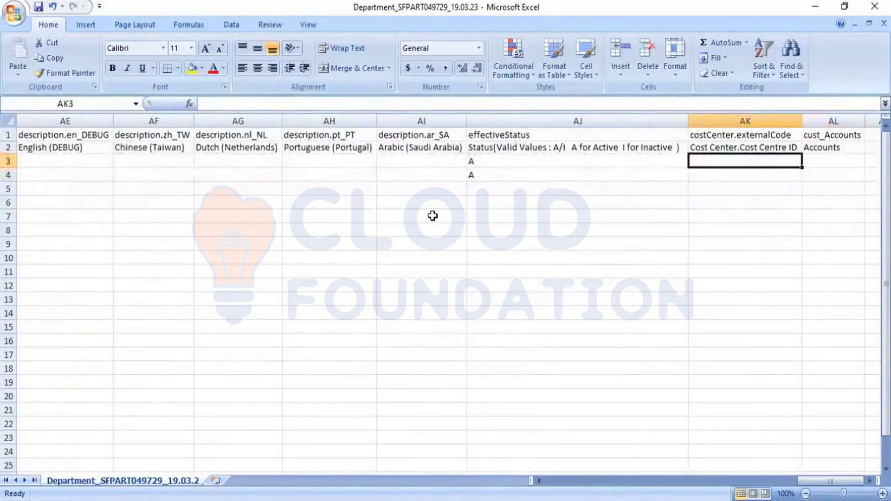
key("Left")
key("Left")
key("Left")
key("Left")
key("Left")
key("Left")
key("Left")
key("Left")
key("Left")
key("Left")
key("Left")
key("Left")
key("Left")
key("Left")
key("Left")
key("Left")
key("Left")
key("Left")
key("Left")
key("Left")
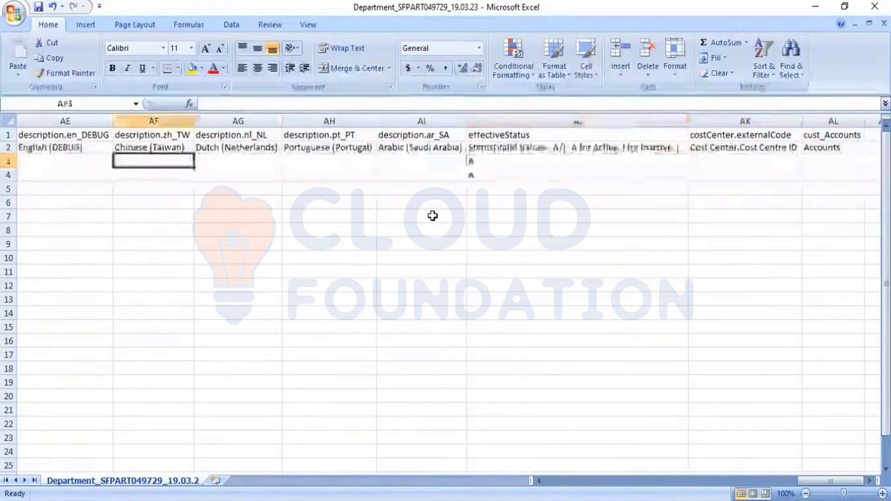
key("Left")
key("Left")
key("Left")
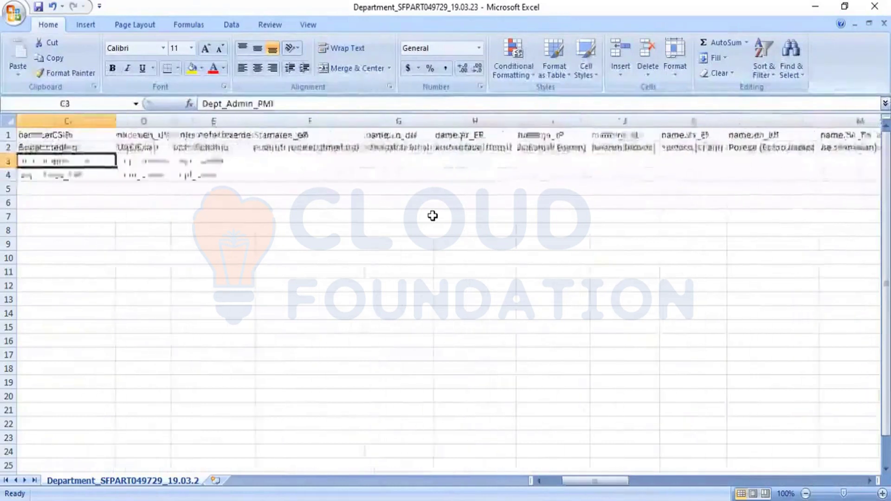
key("Left")
key("Left")
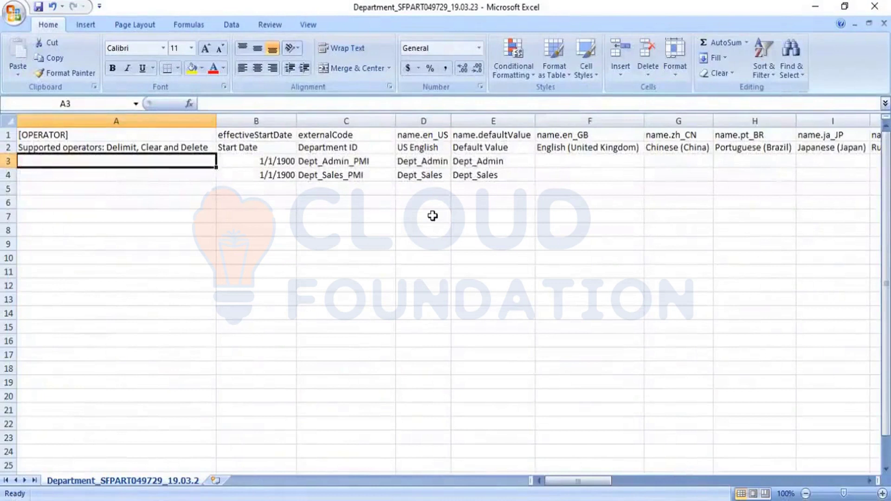
Step: Save the department workbook in its CSV format and close it, keeping the changes
key("ctrl+s")
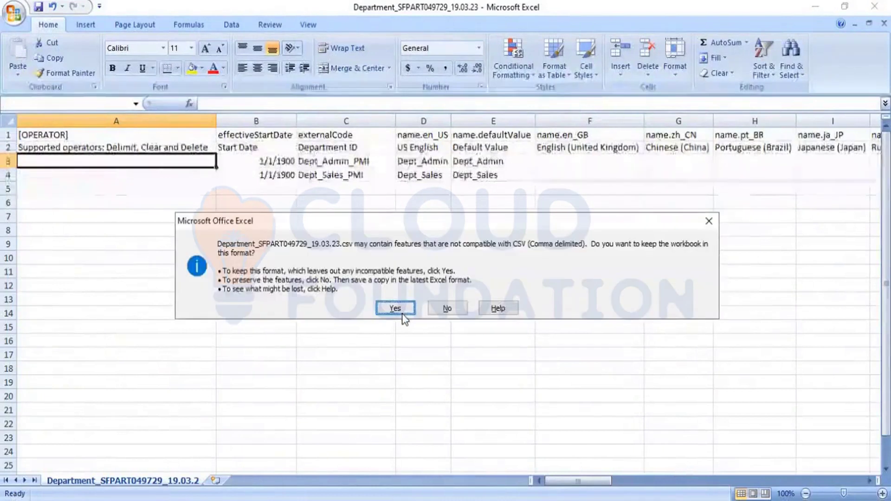
left_click(400, 310)
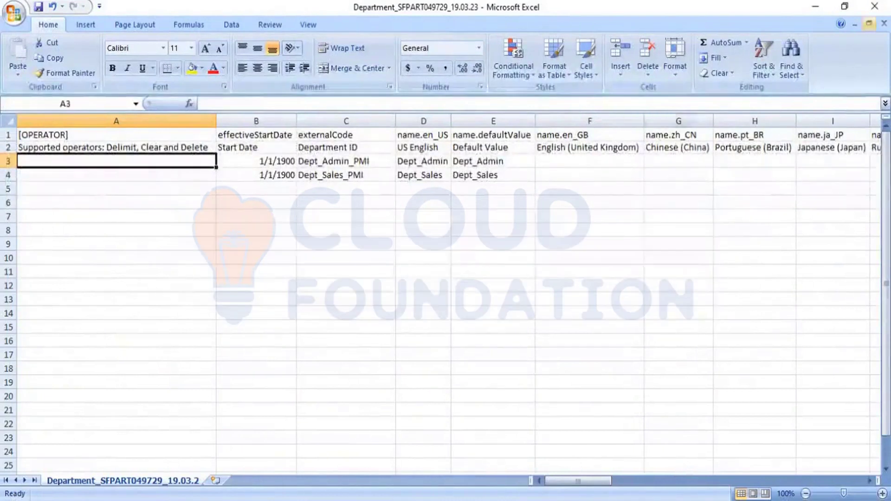
left_click(884, 23)
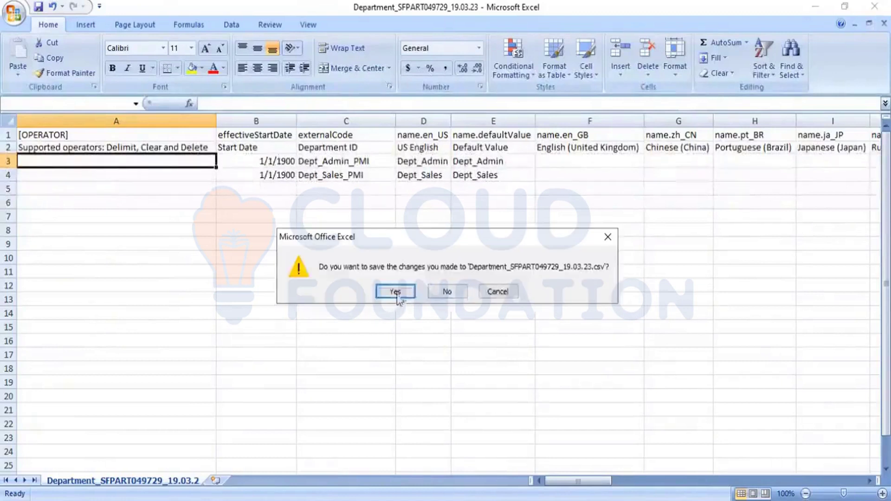
left_click(396, 292)
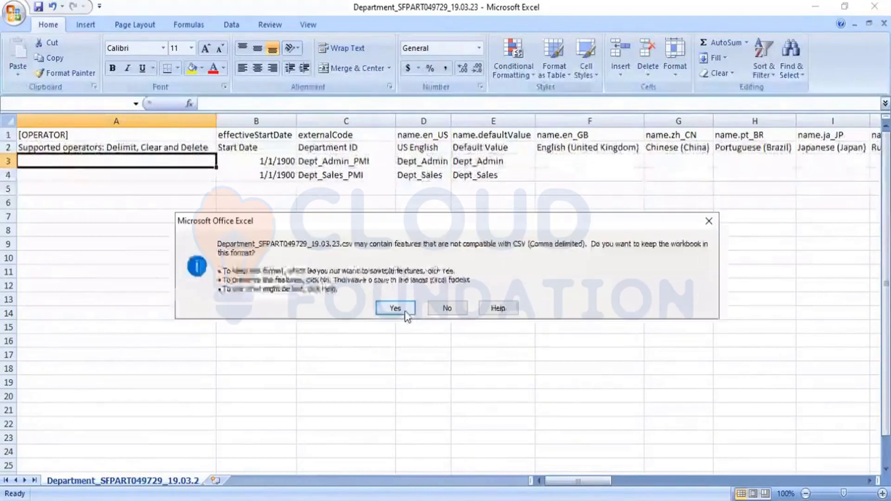
left_click(396, 309)
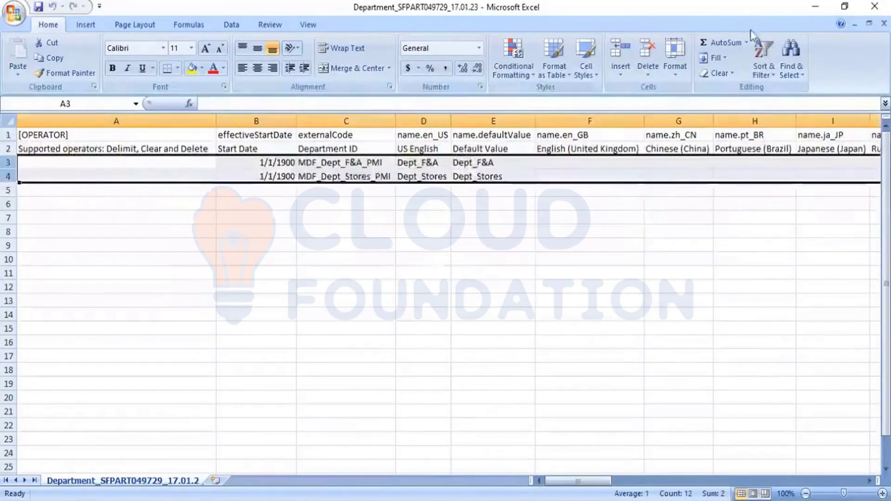
Step: Switch to the Import and Export Data page in the browser and choose Import Data with Department as the generic object
left_click(821, 5)
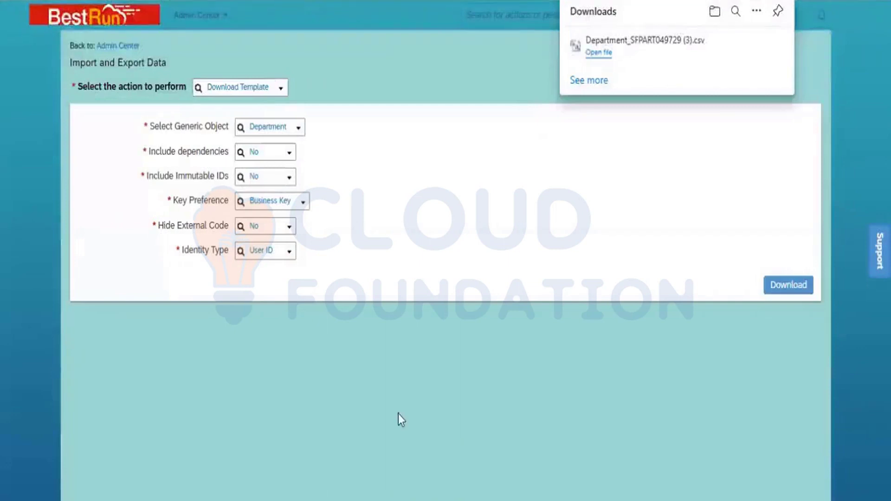
left_click(280, 88)
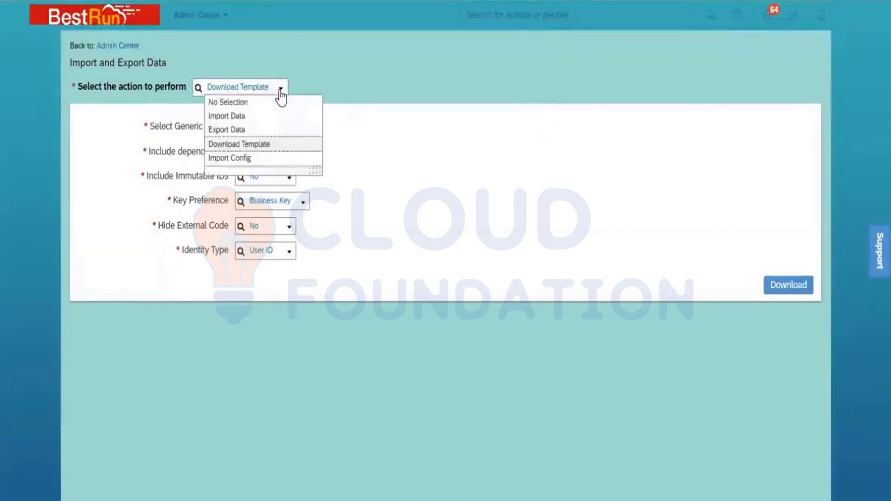
left_click(263, 122)
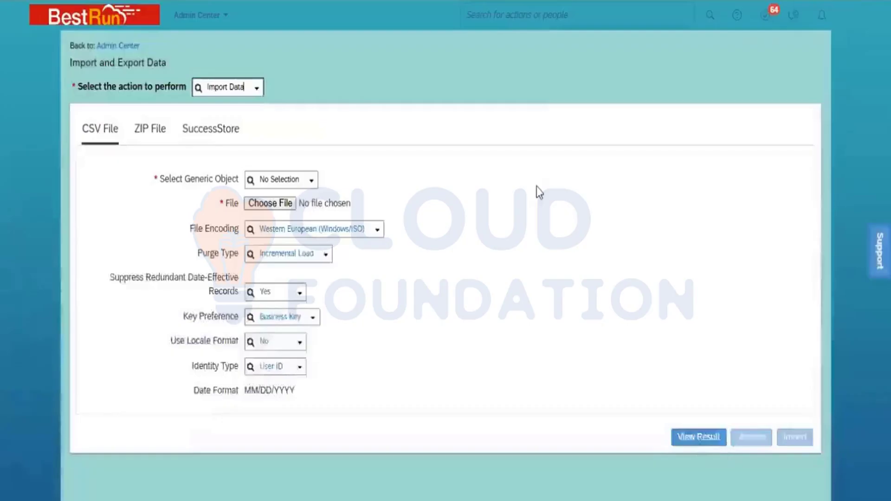
left_click(296, 179)
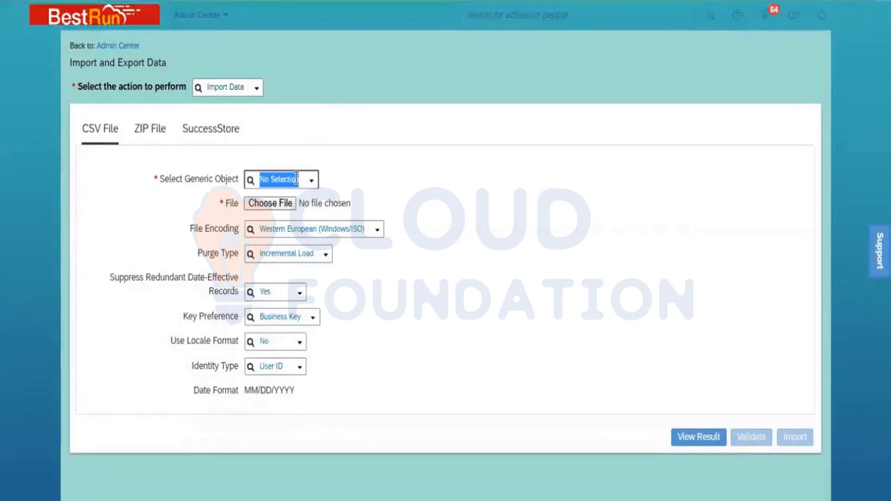
type("depart")
left_click(307, 228)
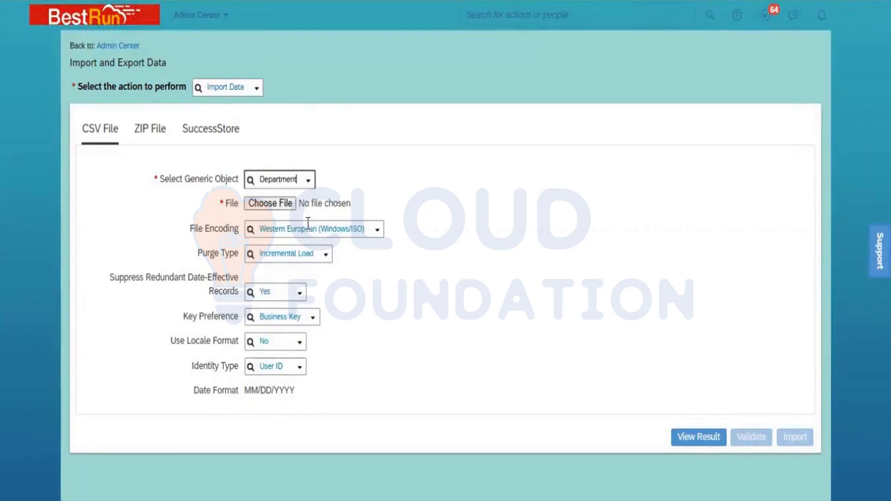
Step: Set the file encoding to Unicode (UTF-8) and the purge type to Full Purge
left_click(377, 235)
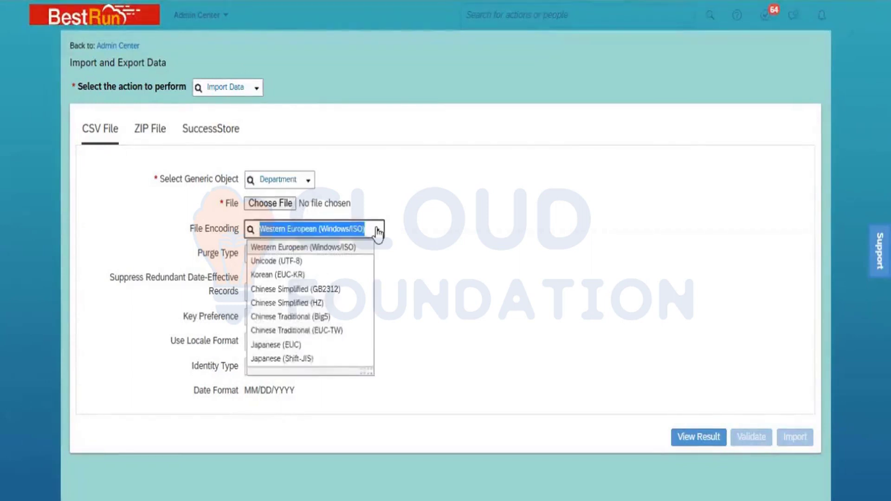
left_click(328, 261)
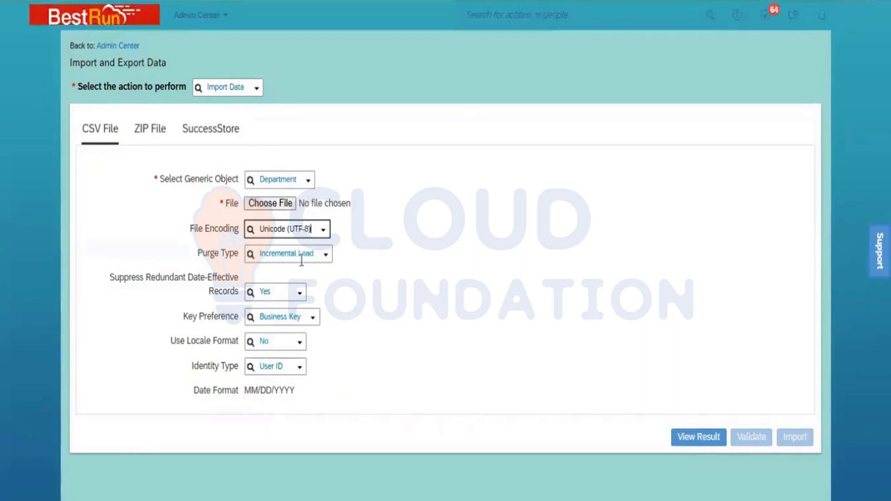
left_click(326, 256)
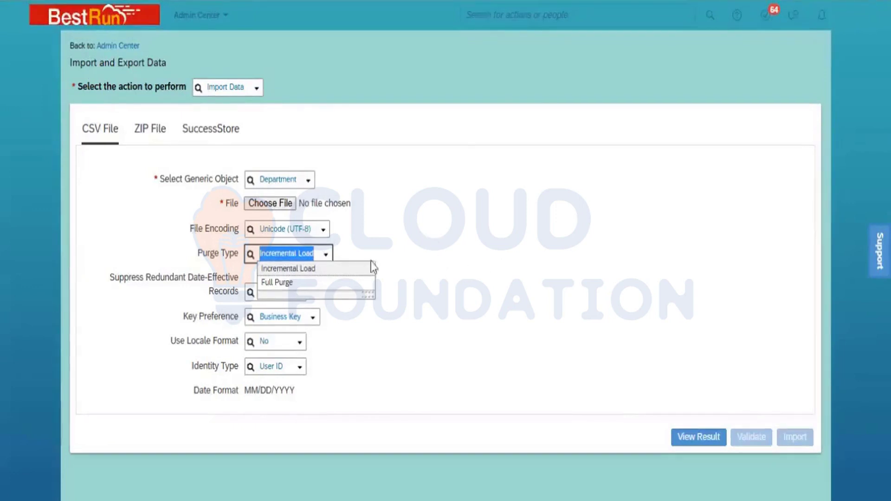
left_click(277, 283)
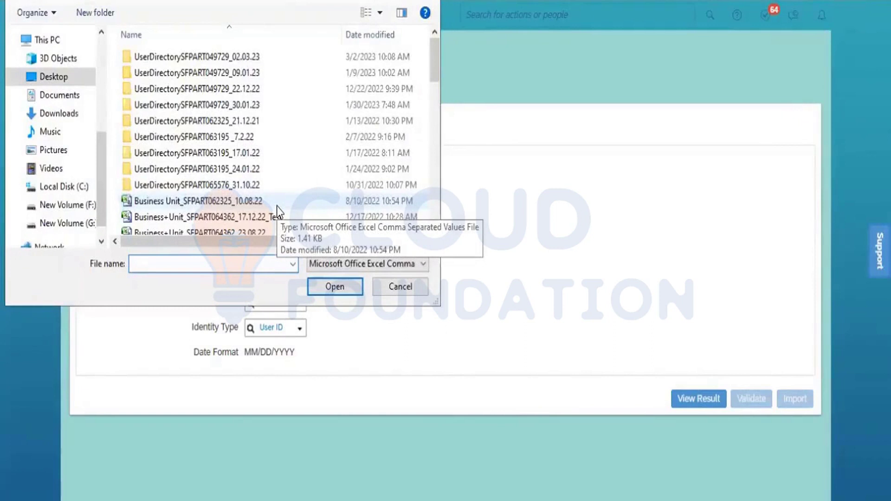
Step: Attach Department_SFPART049729_19.03.23 from the Desktop as the import file and validate it
left_click(435, 163)
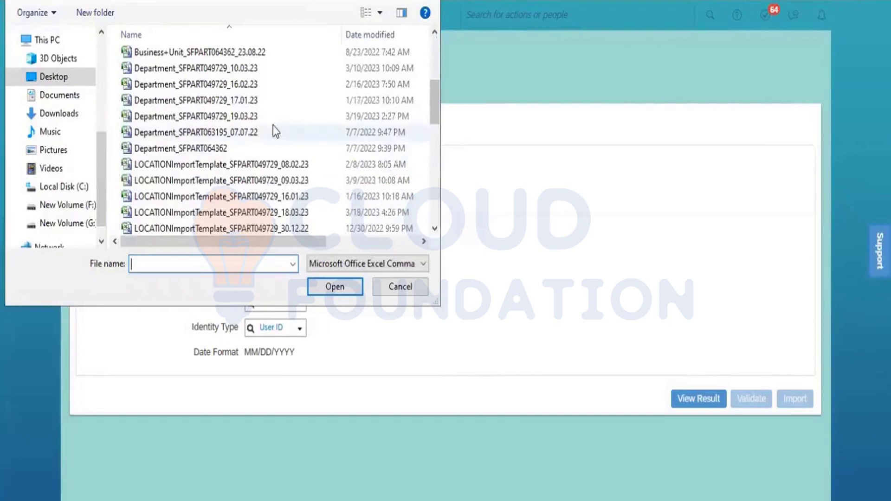
left_click(240, 118)
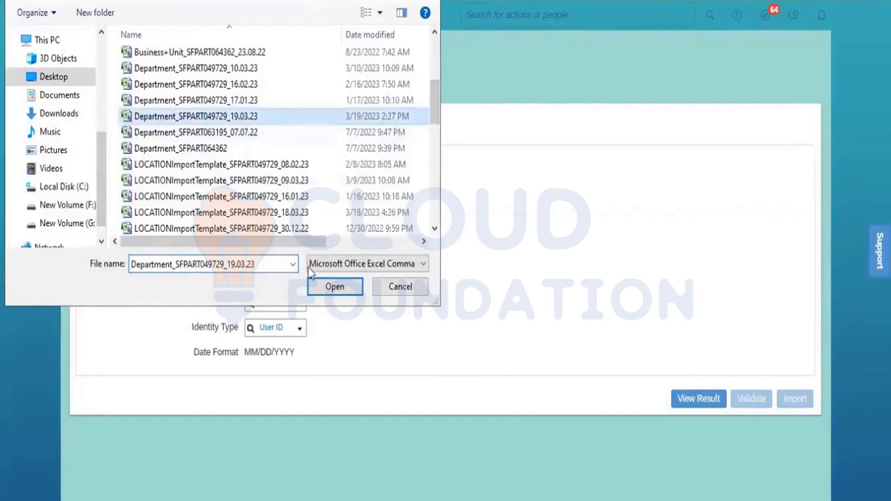
left_click(339, 289)
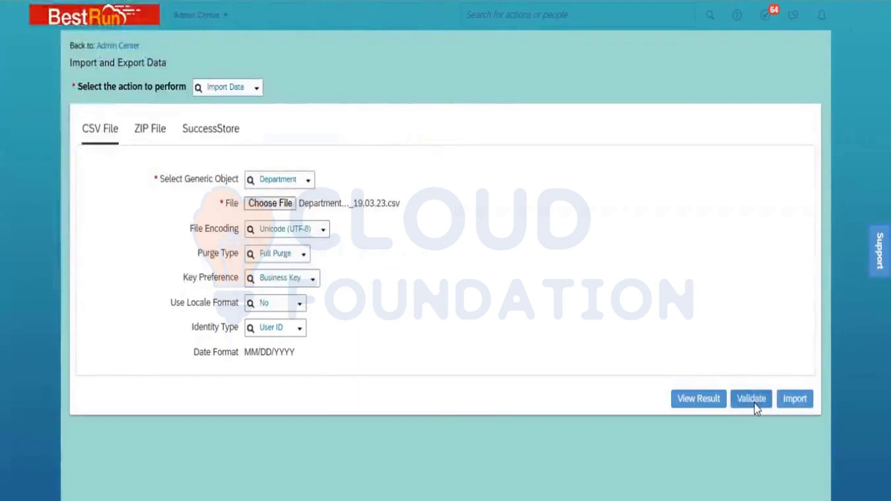
left_click(751, 400)
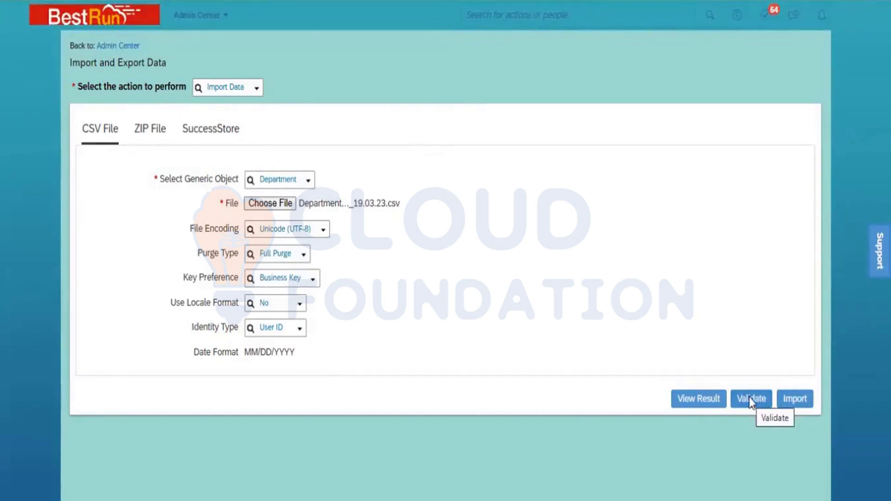
left_click(749, 396)
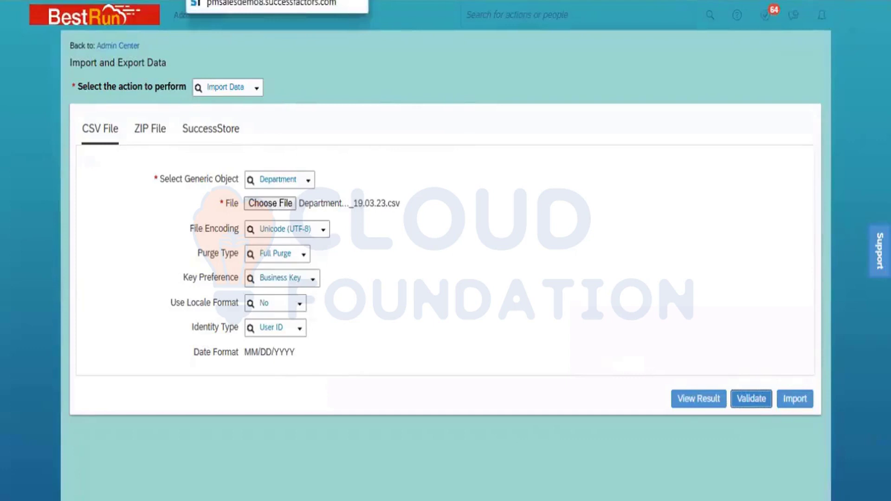
Step: Duplicate the Import and Export Data page and open Monitor Job in the copy by searching for Monitor
right_click(255, 1)
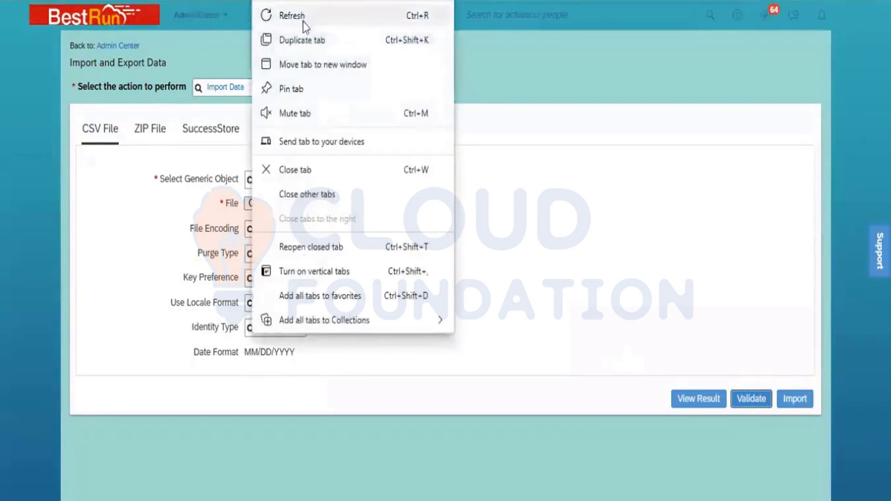
left_click(312, 40)
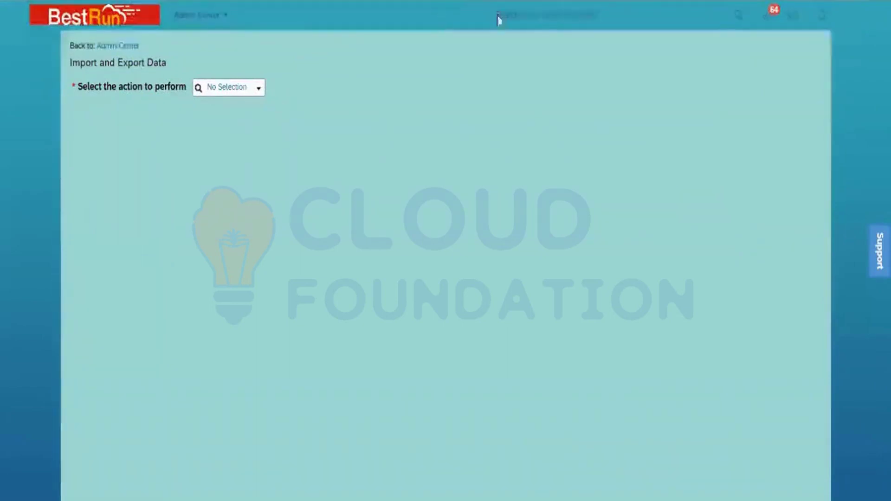
left_click(551, 21)
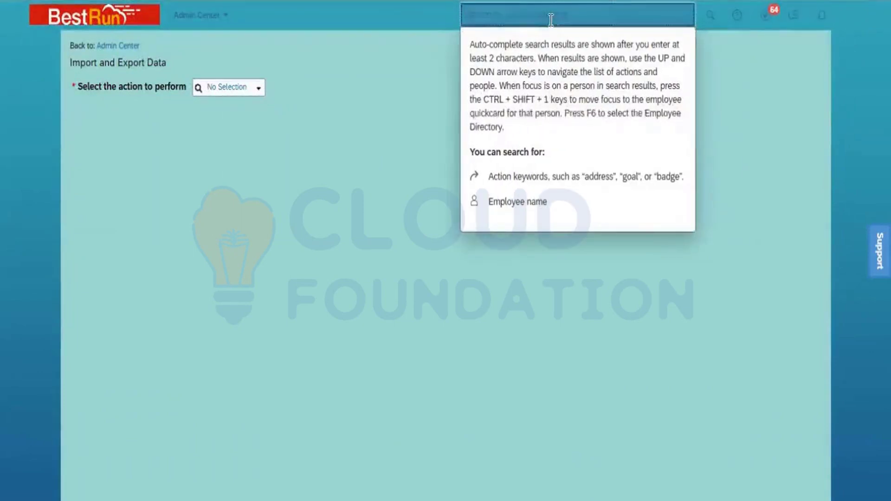
type("Monitor")
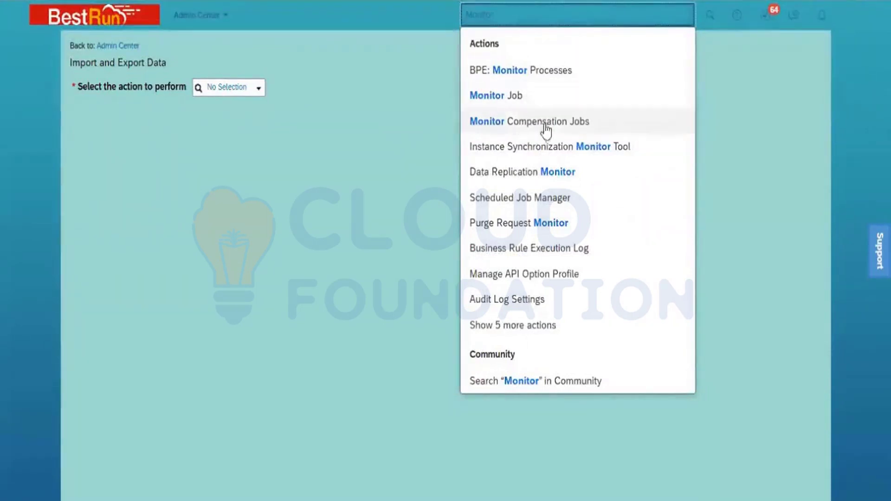
left_click(527, 96)
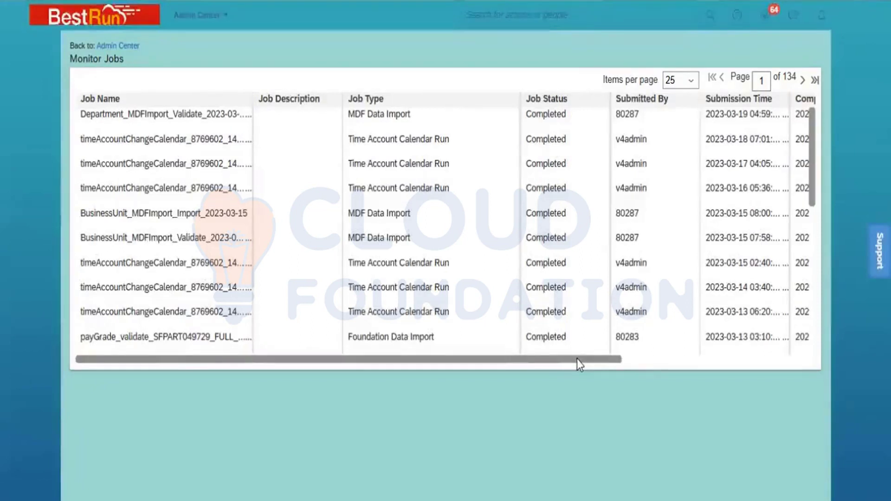
Step: Widen the Job Details column in Monitor Jobs to read the department validation job's full record summary
left_click_drag(578, 359, 800, 360)
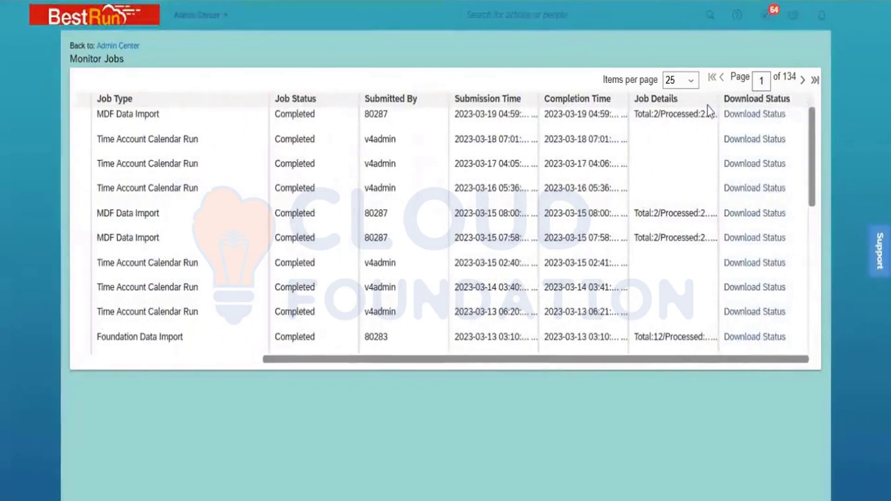
left_click_drag(717, 100, 779, 103)
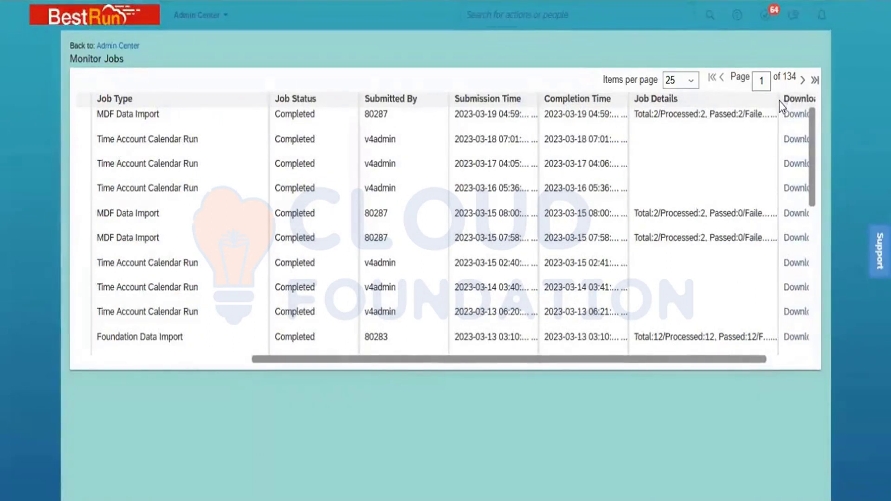
left_click_drag(778, 101, 801, 101)
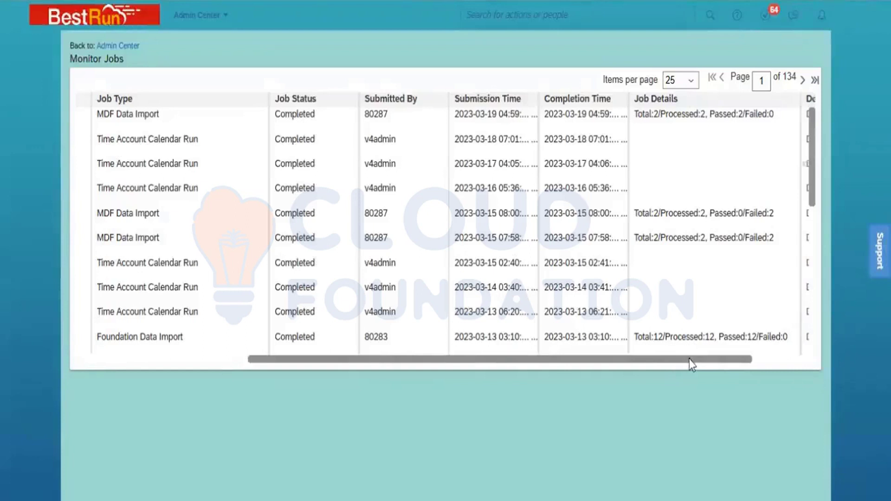
left_click_drag(689, 359, 746, 370)
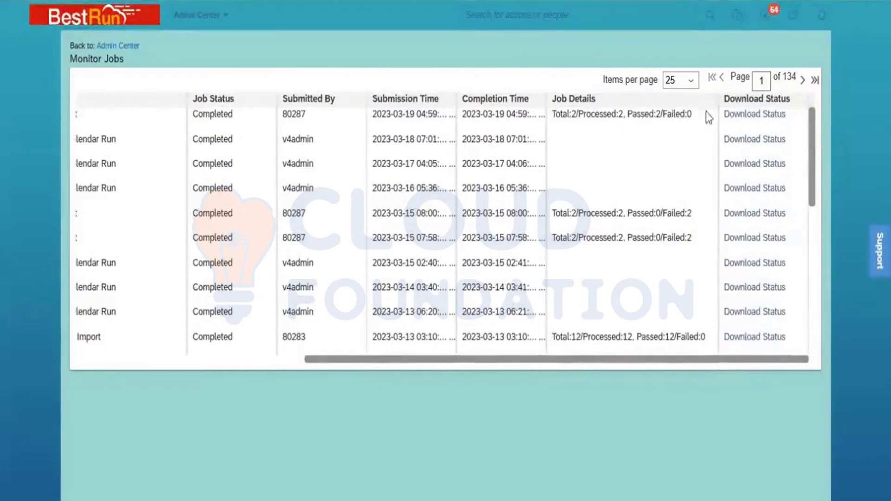
Step: Download the department validation job's status report, examine it, then close it and minimize the spreadsheet window
left_click(740, 114)
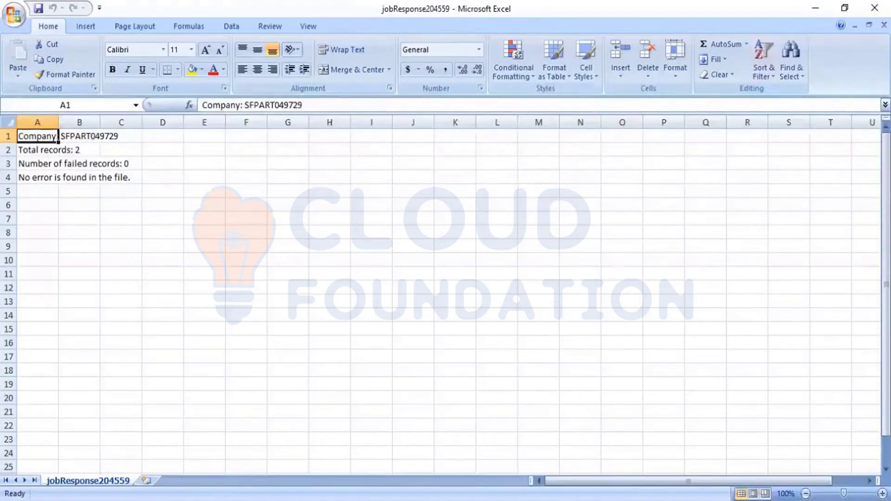
left_click(883, 25)
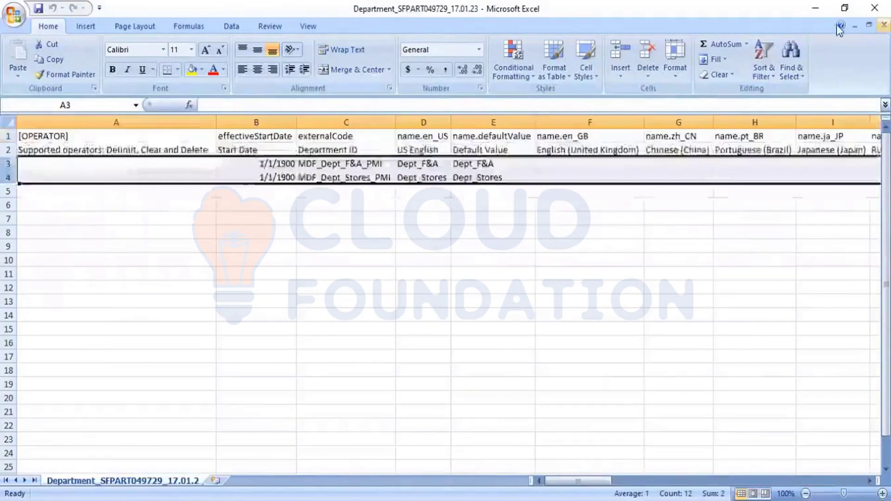
left_click(816, 10)
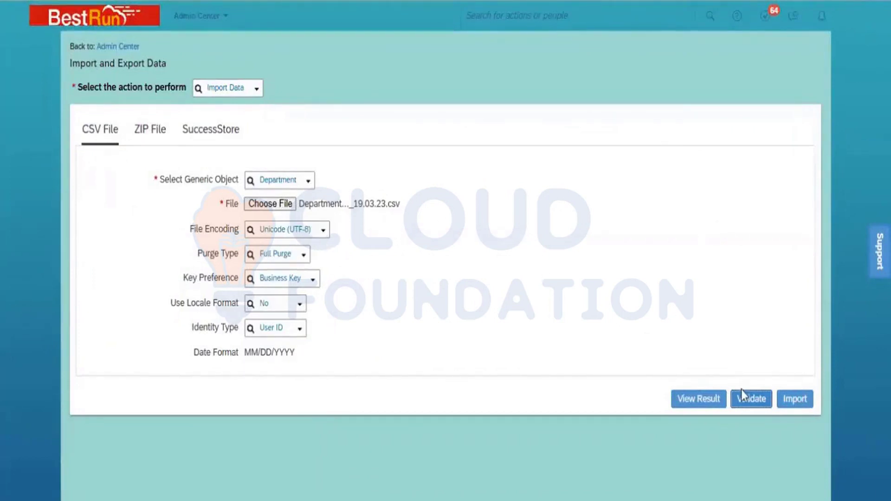
Step: Import the department file from the Import and Export Data page and refresh the Monitor Jobs list
left_click(798, 402)
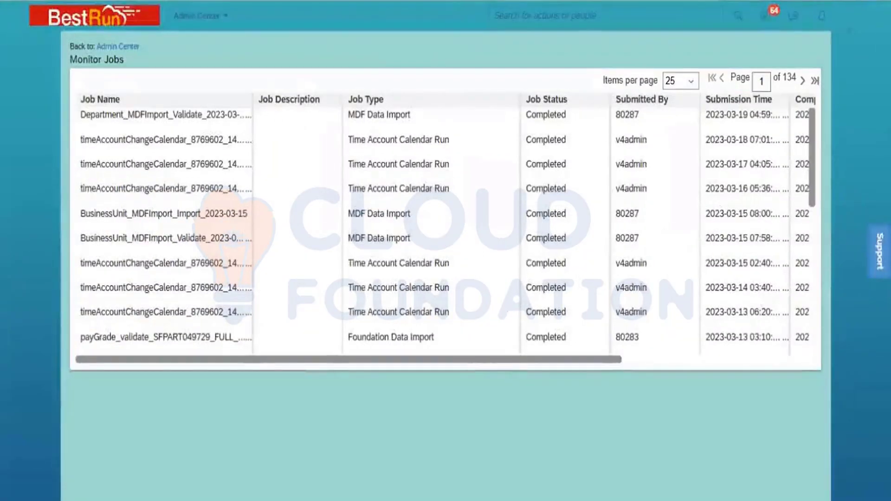
key("F5")
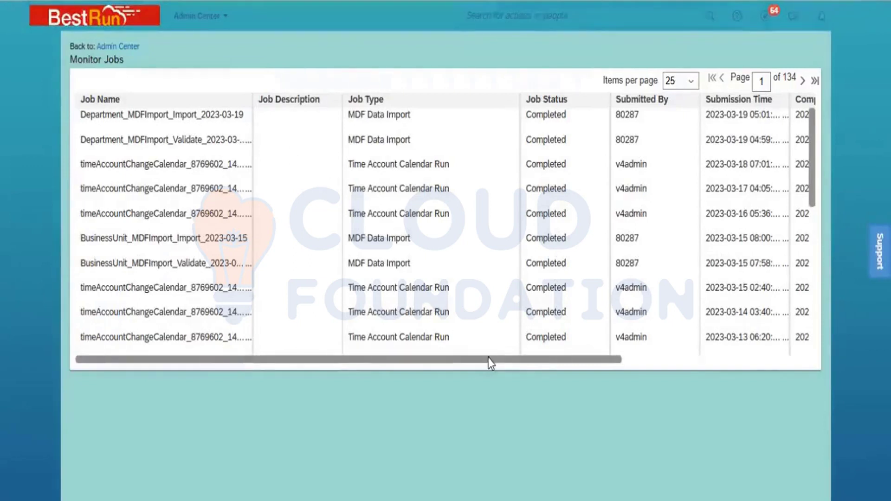
Step: Examine the department import job's details and downloaded status report, then close the report and minimize the spreadsheet window
left_click_drag(488, 358, 726, 398)
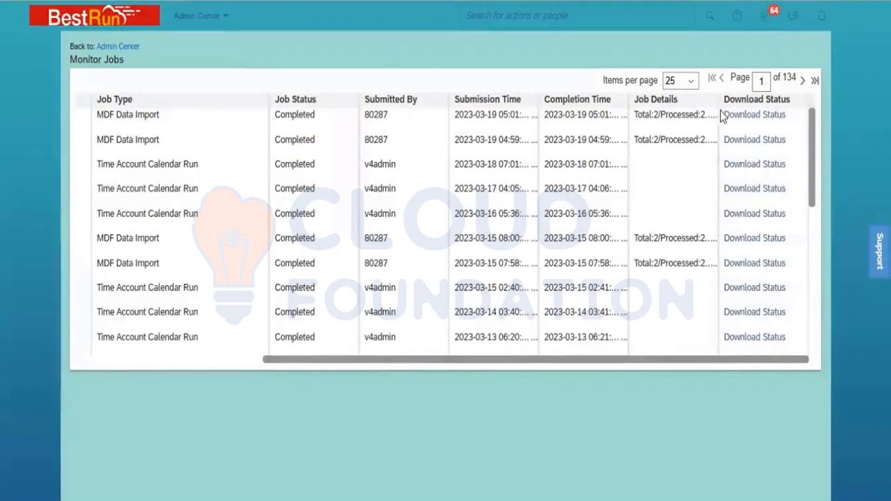
left_click_drag(718, 100, 778, 131)
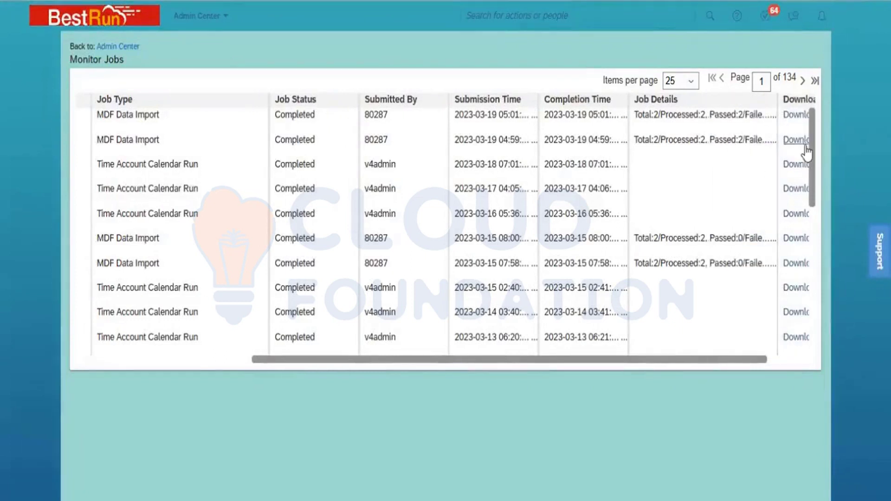
left_click(793, 117)
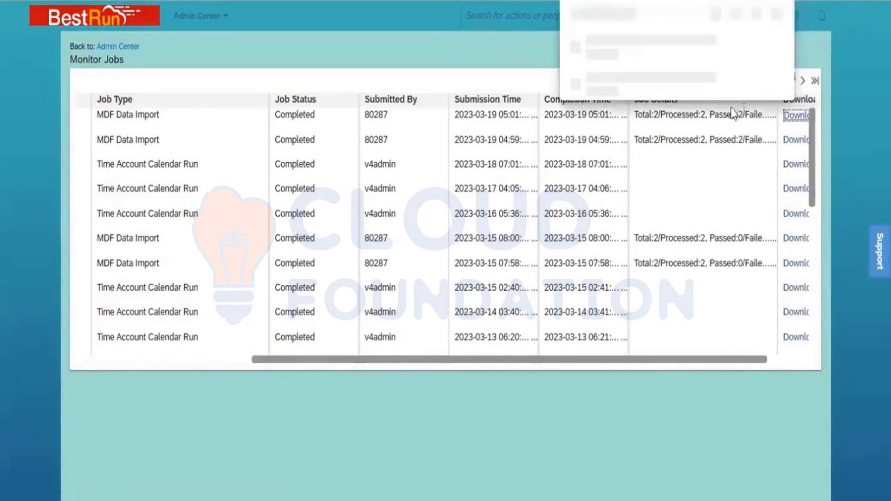
left_click(638, 52)
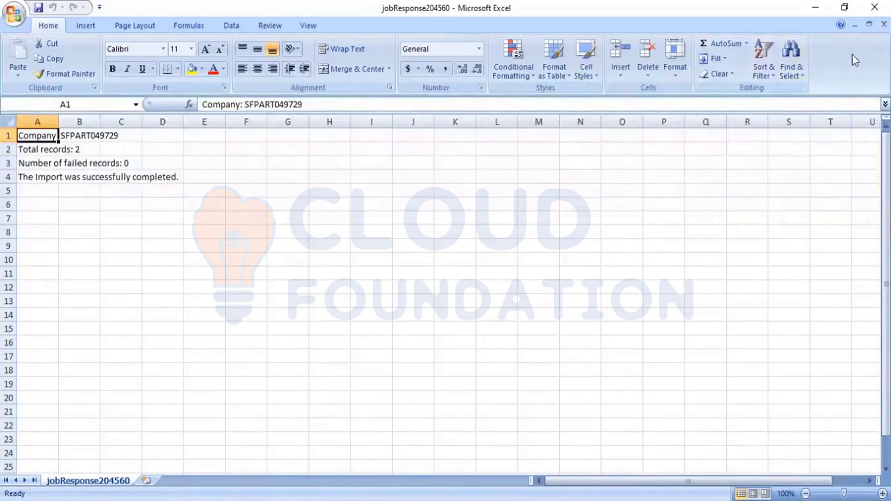
left_click(884, 24)
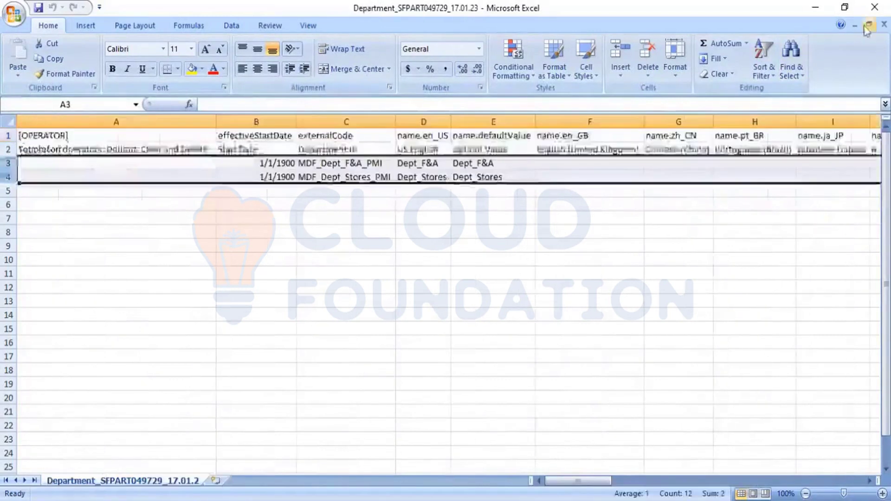
left_click(817, 11)
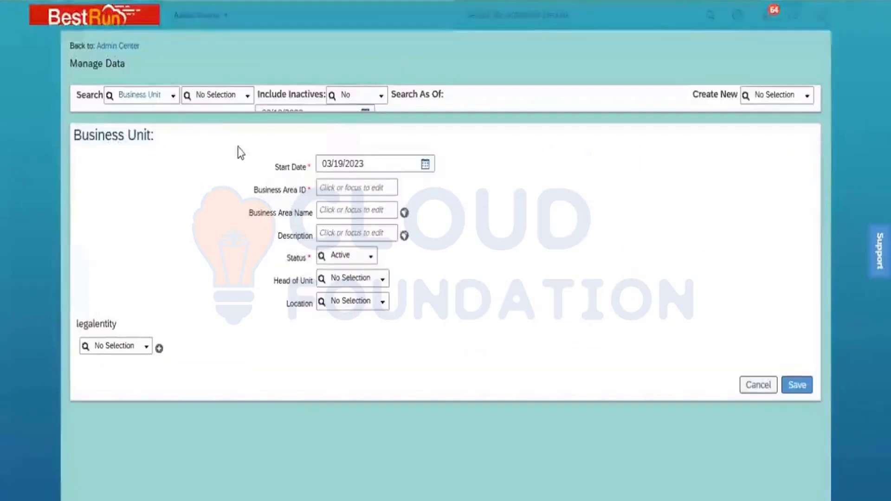
Step: Search Manage Data for Department records matching Dept_ and open Dept_HR (Dept_HR_PMI)
left_click(154, 94)
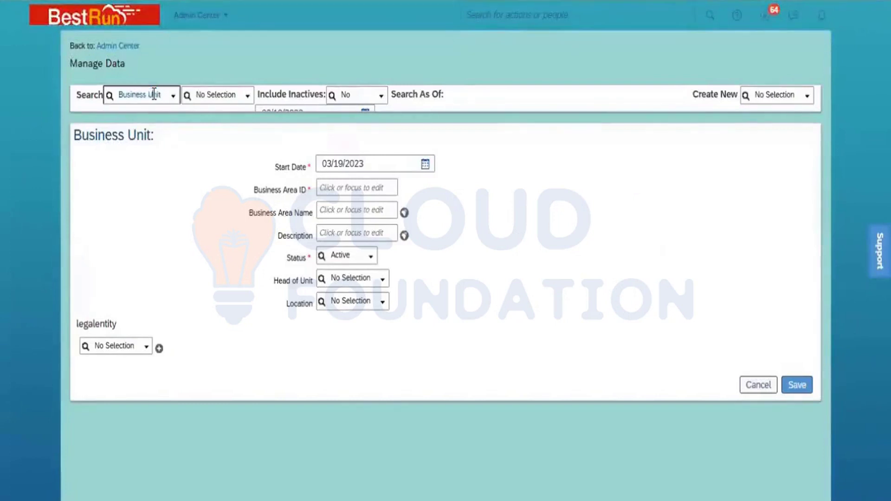
type("depart")
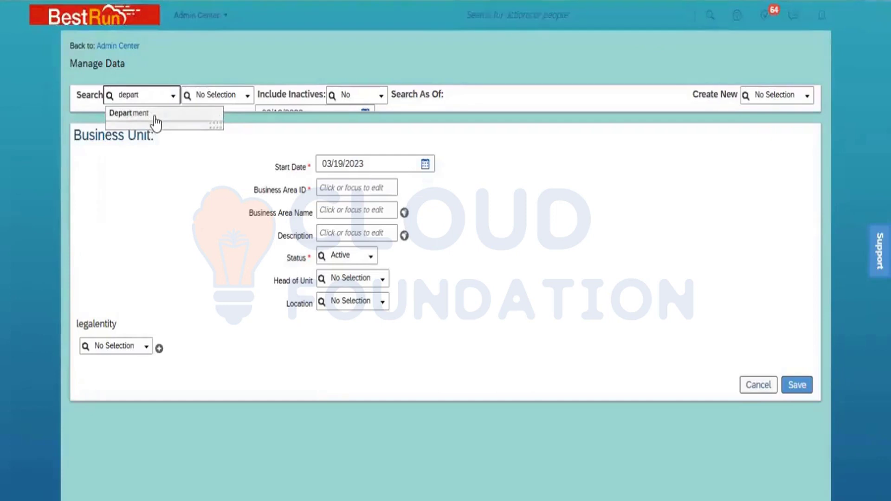
left_click(159, 114)
left_click(218, 94)
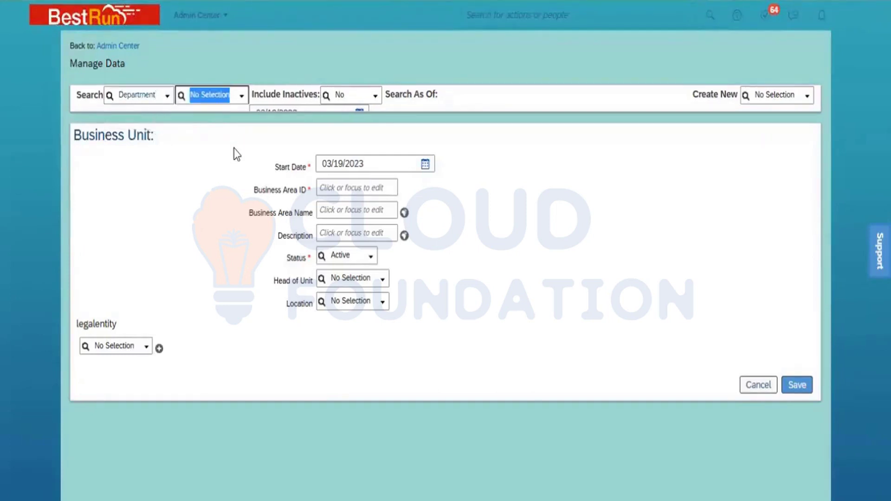
type("De")
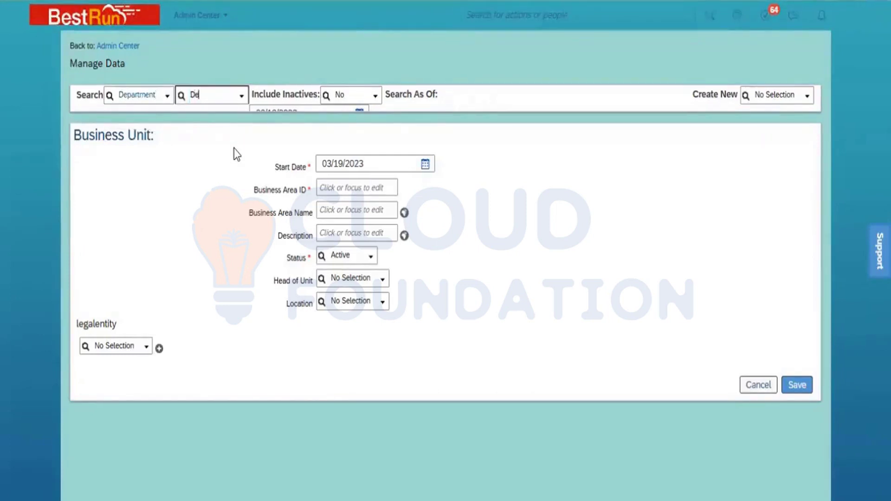
type("pt_")
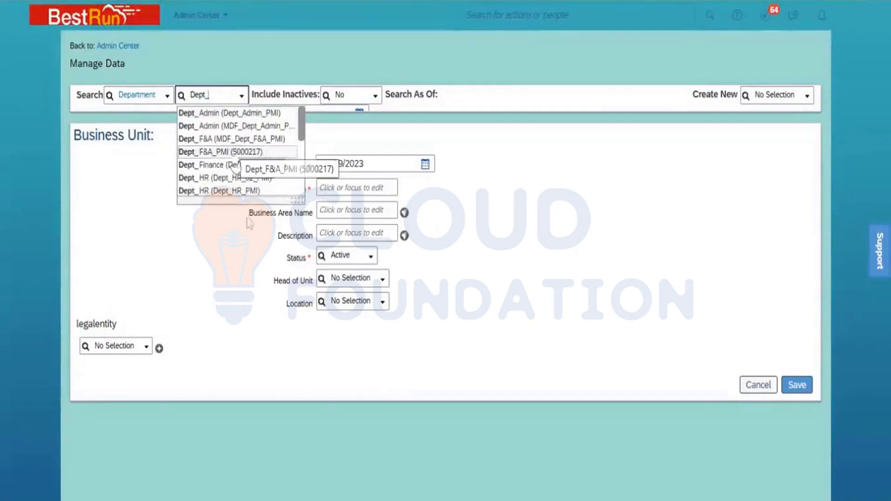
left_click(237, 191)
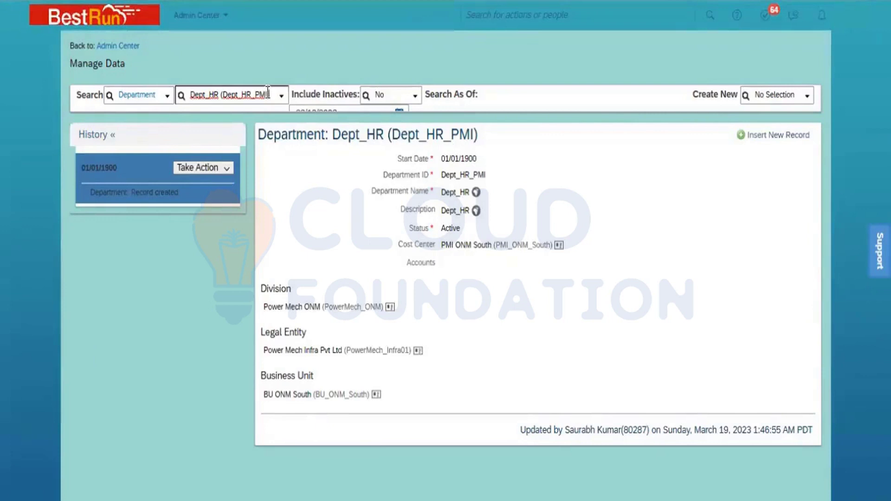
Step: Search the departments for Dept_Admin and open the Dept_Admin (Dept_Admin_PMI) record
left_click(240, 100)
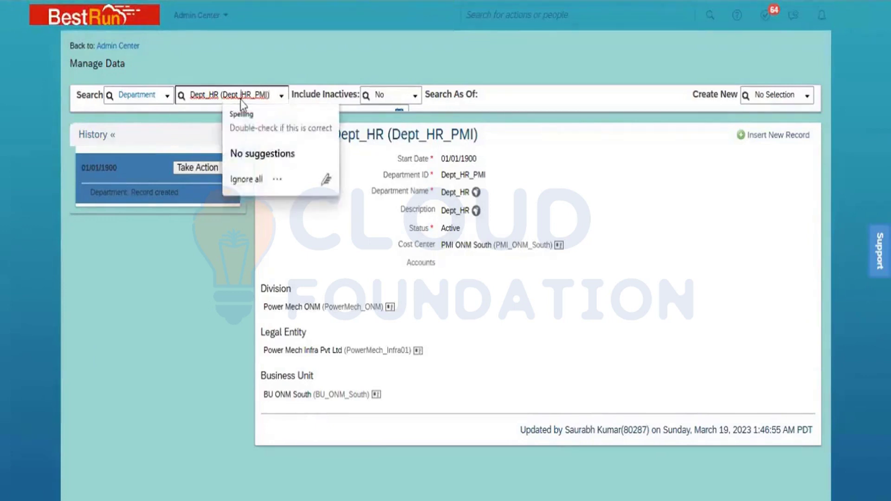
triple_click(240, 99)
type("De")
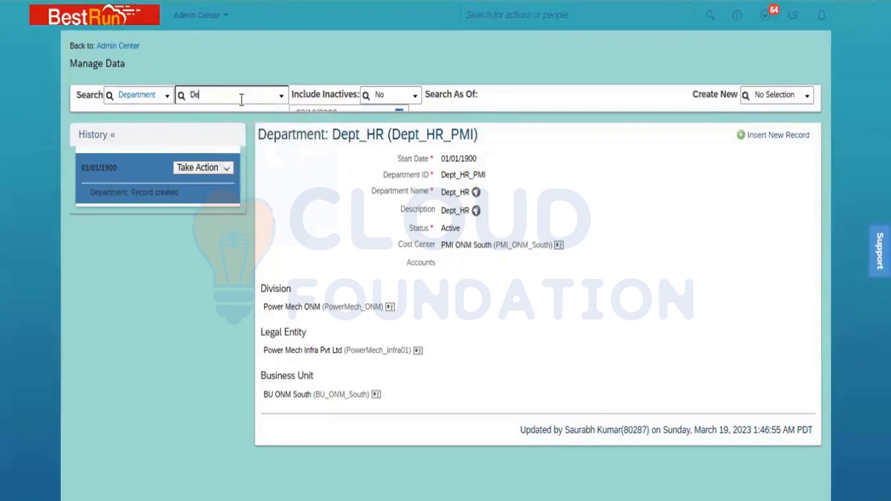
type("pt_Admin")
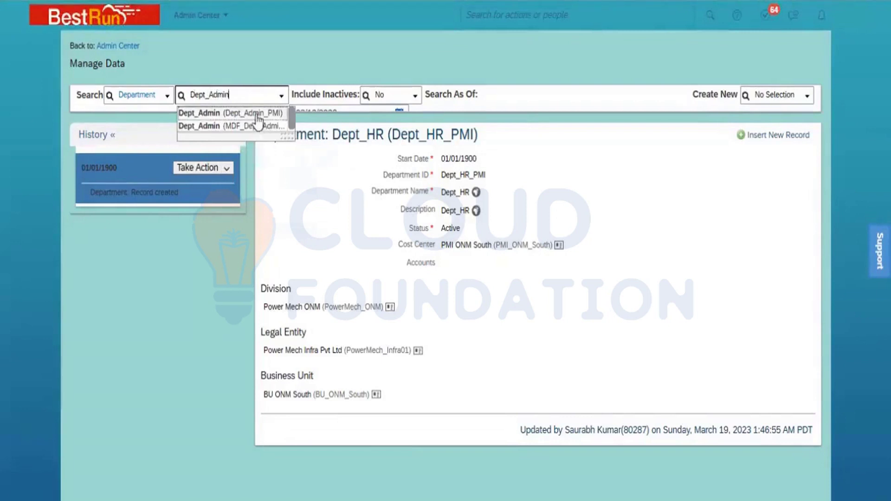
left_click(255, 114)
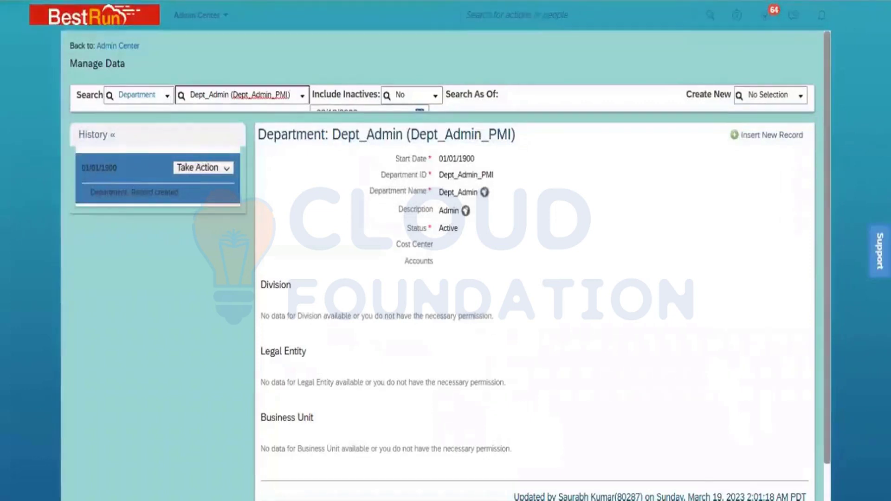
Step: Search the departments for Dept_Sales, open the Dept_Sales (Dept_Sales_PMI) record and review its details
scroll(534, 278, "down", 1)
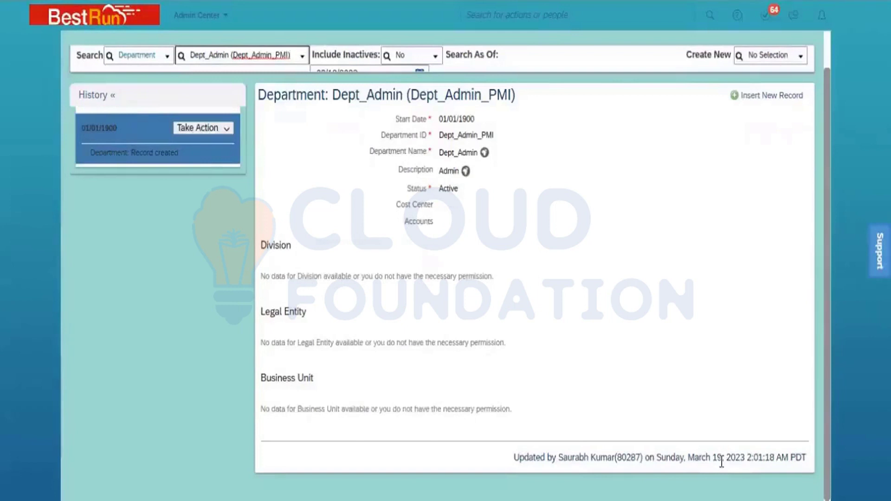
right_click(265, 55)
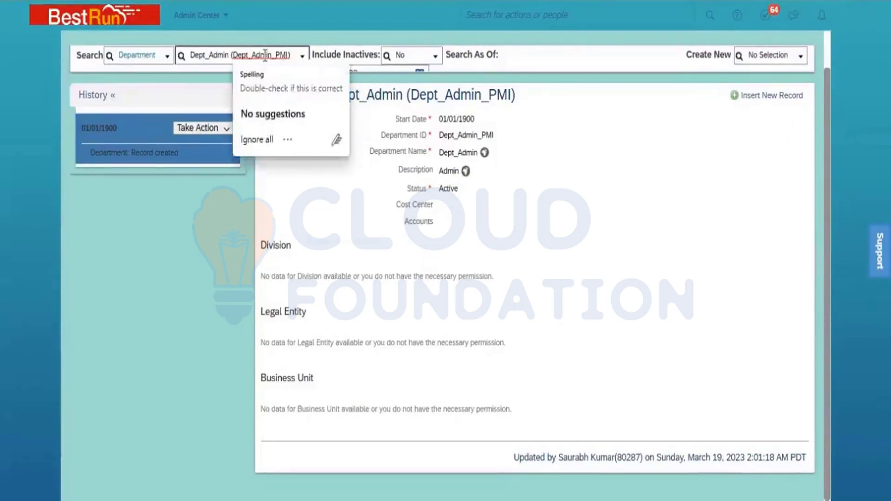
left_click(266, 55)
type("a")
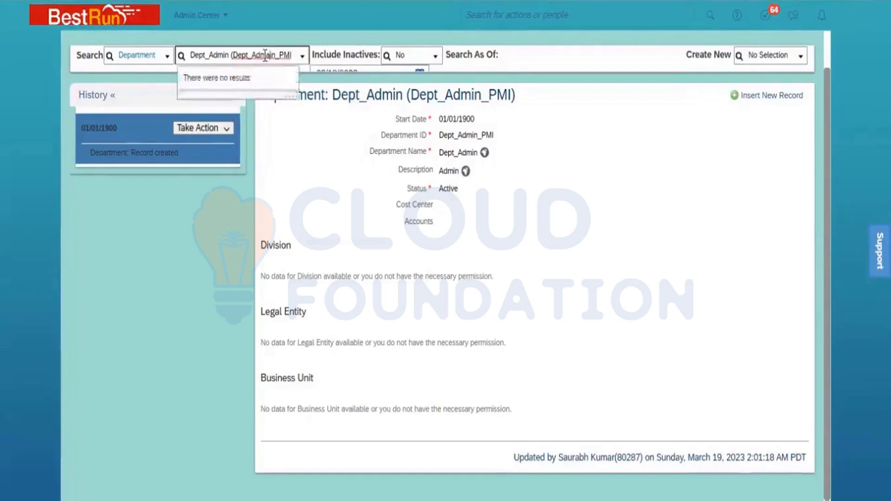
triple_click(265, 56)
type("Dep")
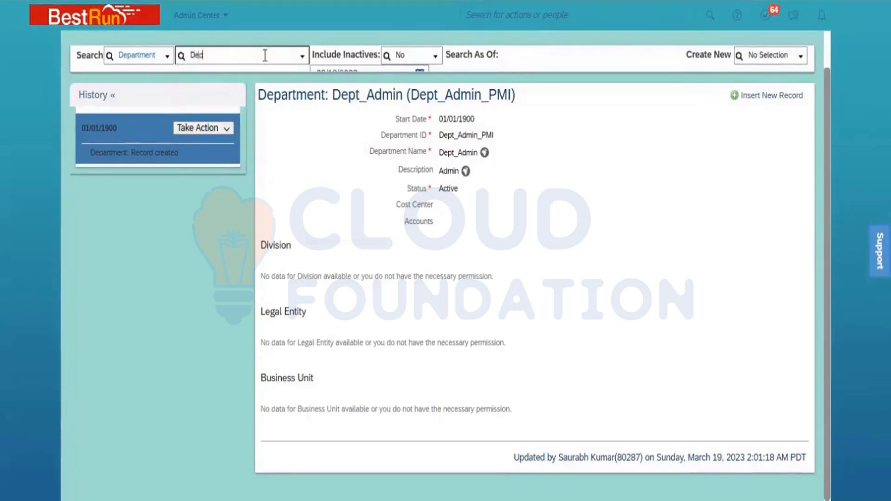
type("t")
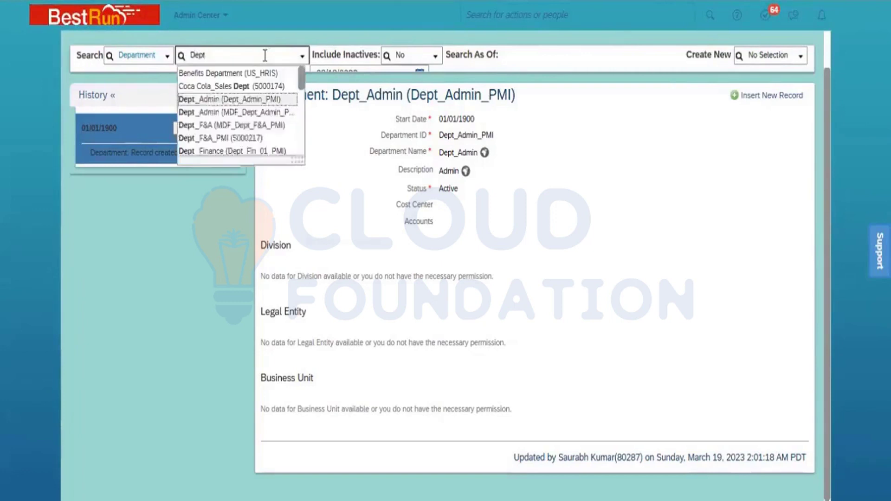
type("_Sales")
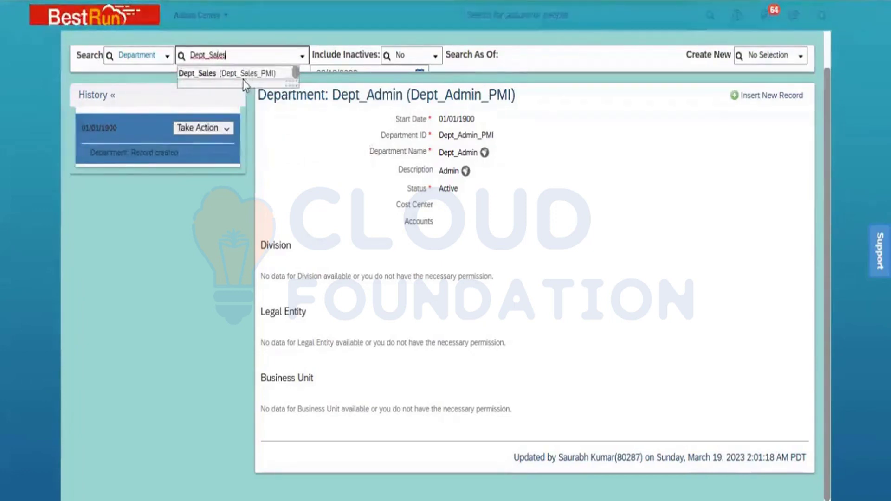
left_click(242, 75)
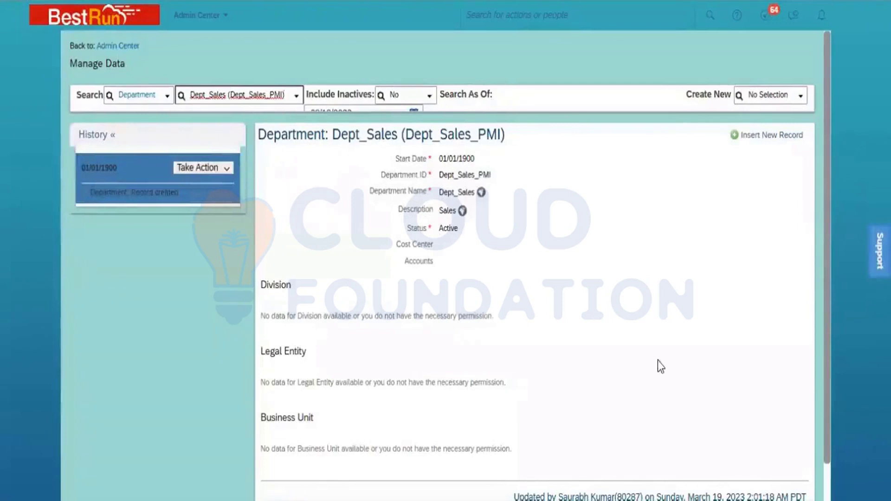
scroll(534, 279, "down", 1)
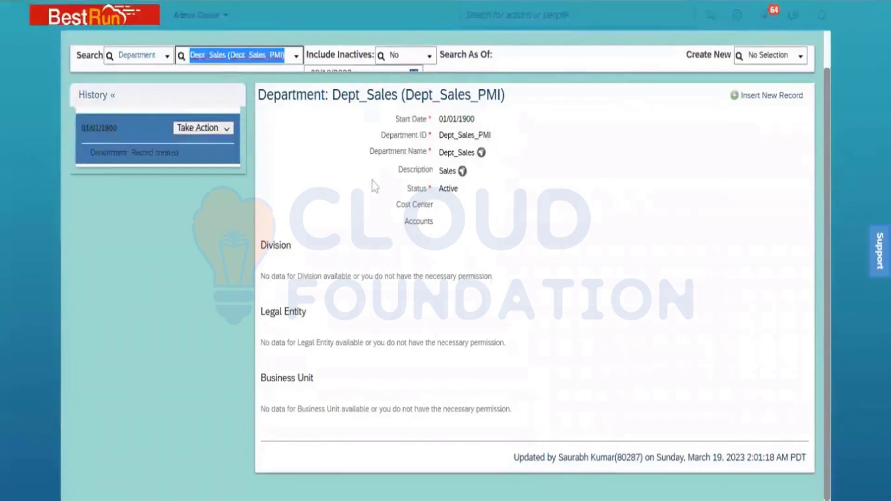
Step: Start creating a new Job Classification record in Manage Data
left_click(772, 58)
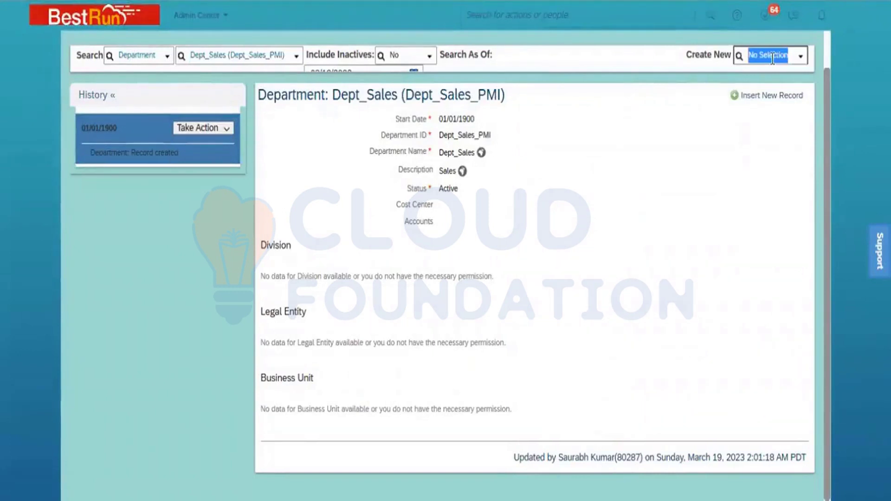
type("Job C")
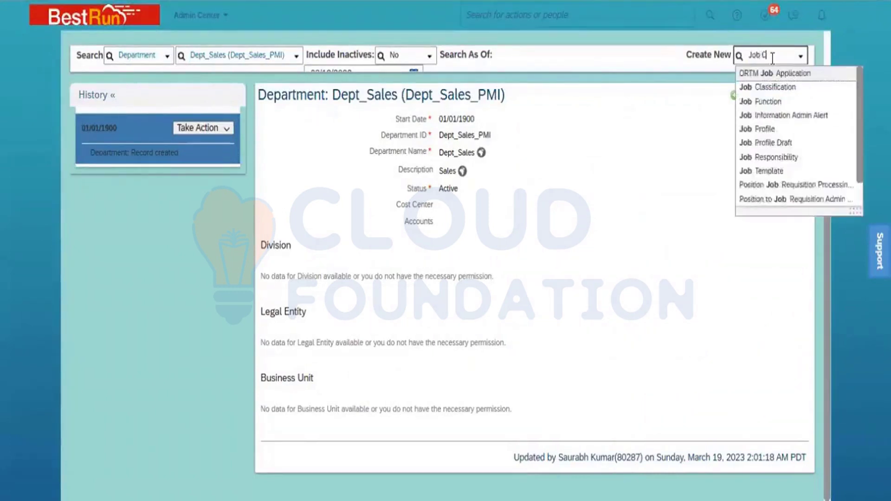
type("lass")
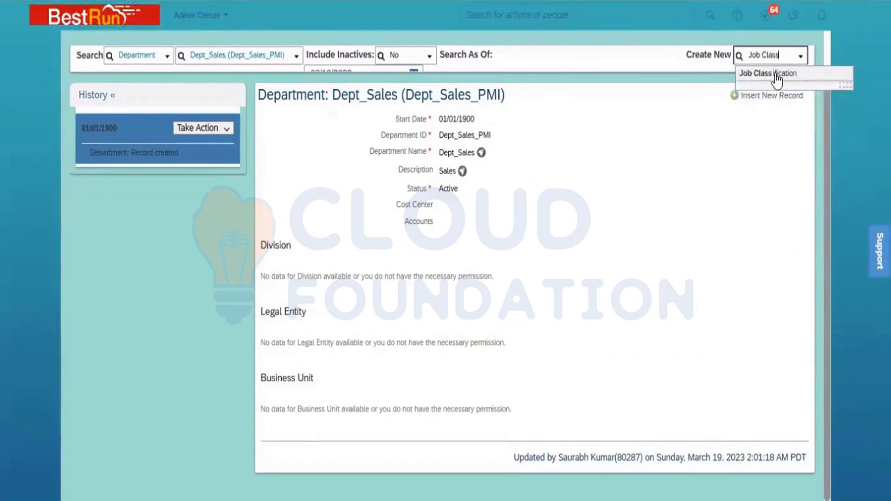
left_click(779, 75)
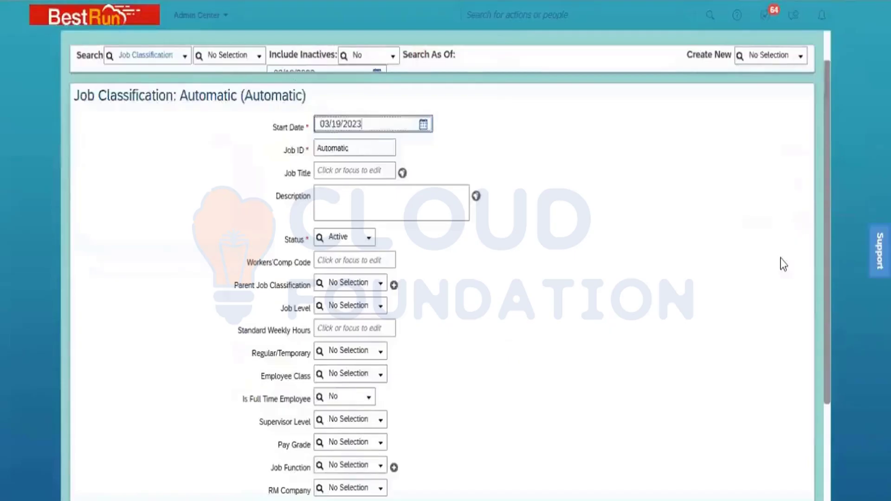